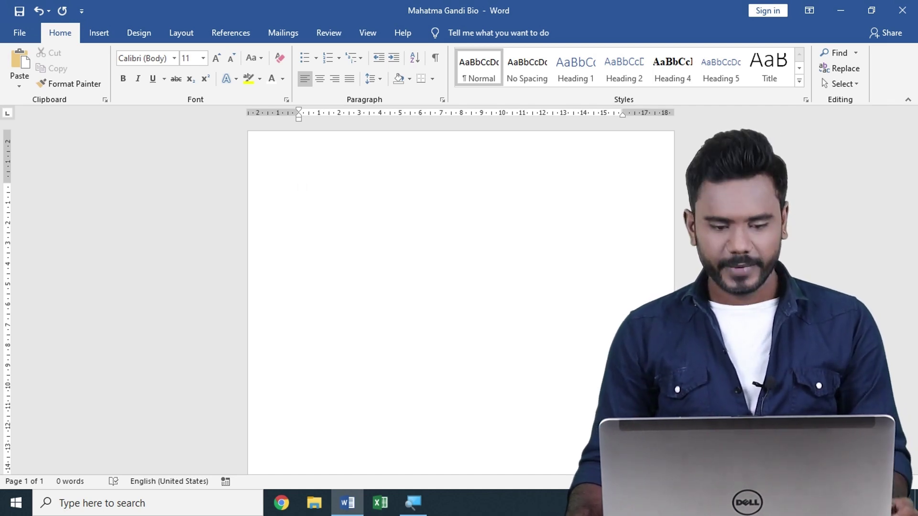
Browse the Analytics and Bugs icon categories, then close the icon library without inserting anything.
{"action": "left_click", "coordinate": [99, 32]}
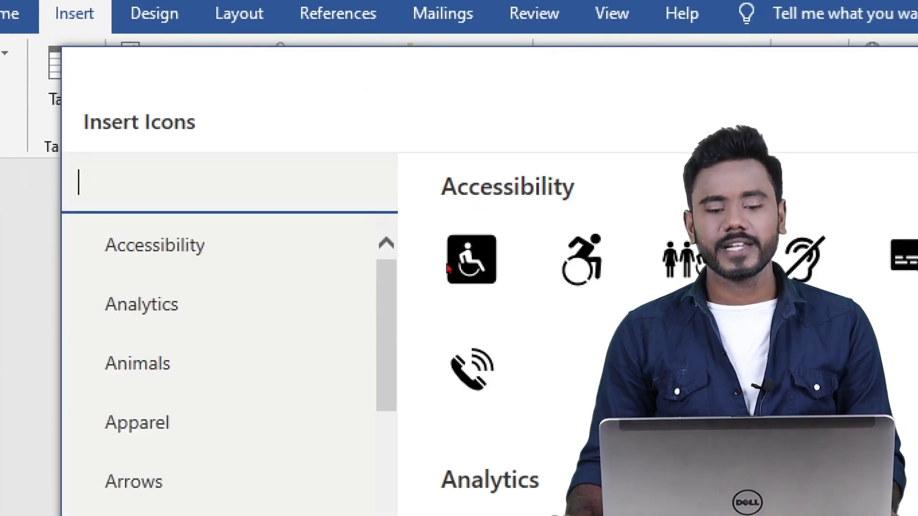
{"action": "left_click", "coordinate": [140, 200]}
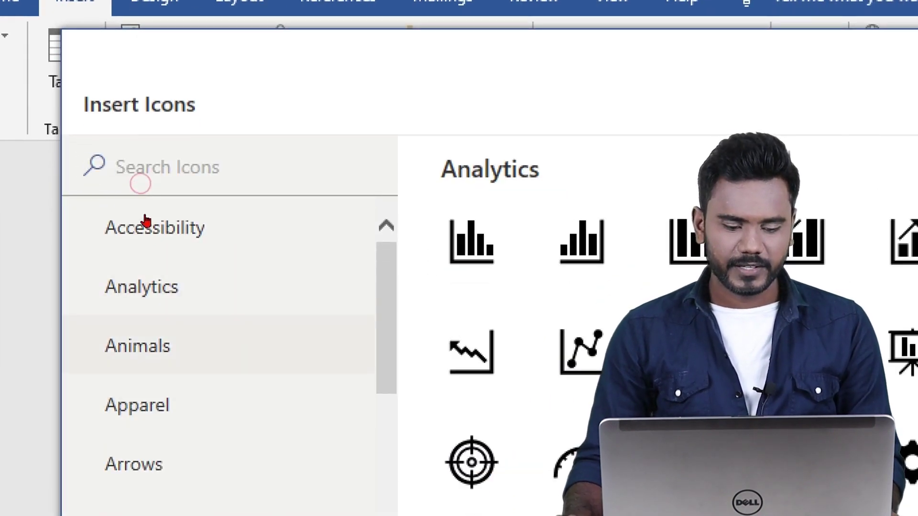
{"action": "scroll", "coordinate": [145, 220], "scroll_direction": "down", "scroll_amount": 5}
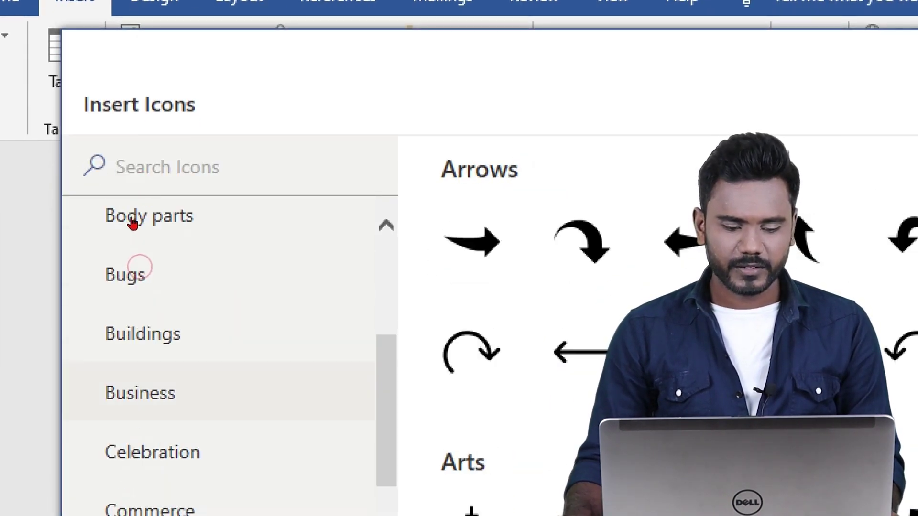
{"action": "left_click", "coordinate": [136, 178]}
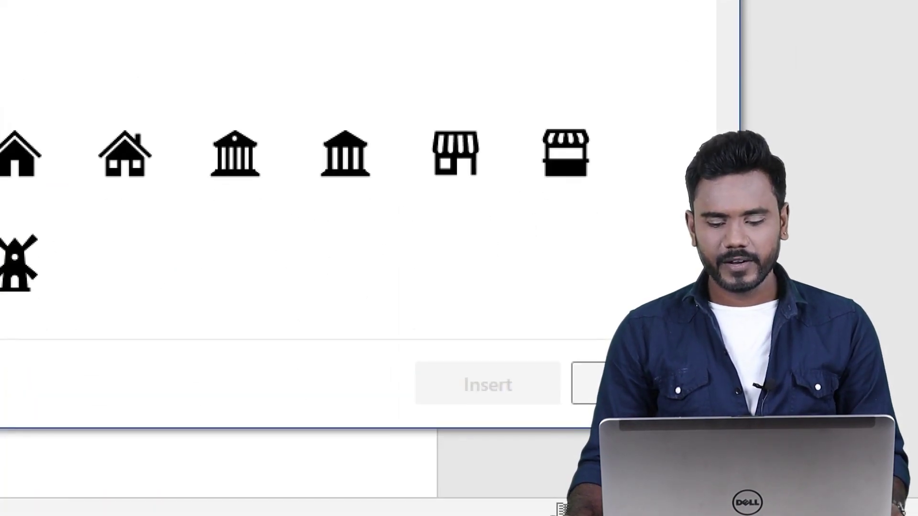
{"action": "key", "text": "Escape"}
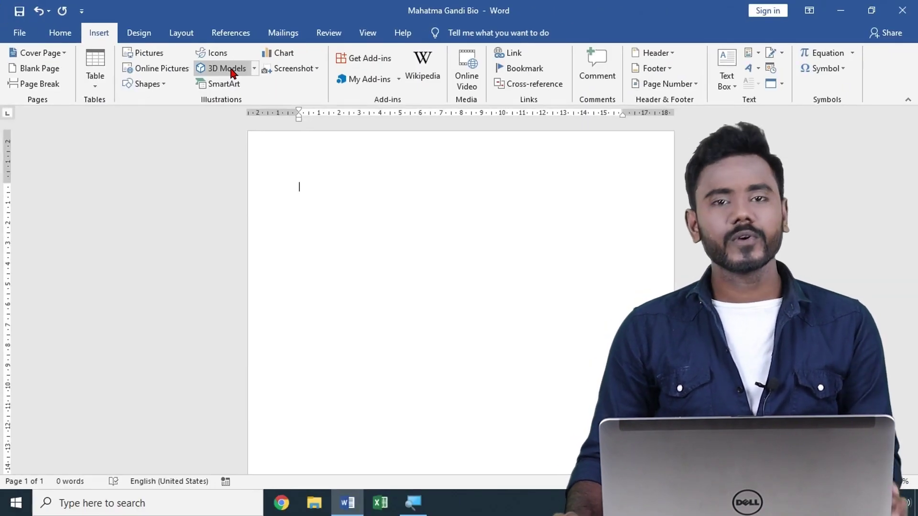
{"action": "left_click", "coordinate": [231, 69]}
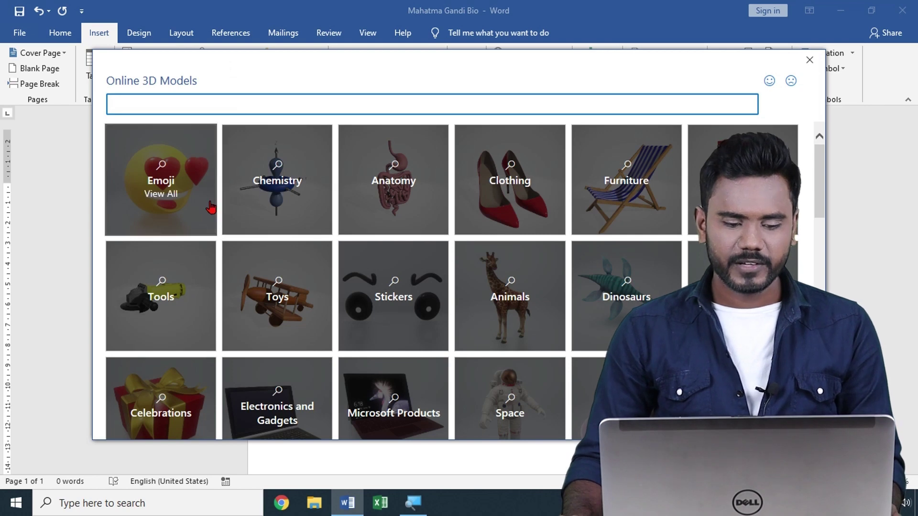
{"action": "scroll", "coordinate": [325, 213], "scroll_direction": "down", "scroll_amount": 3}
{"action": "scroll", "coordinate": [325, 212], "scroll_direction": "down", "scroll_amount": 10}
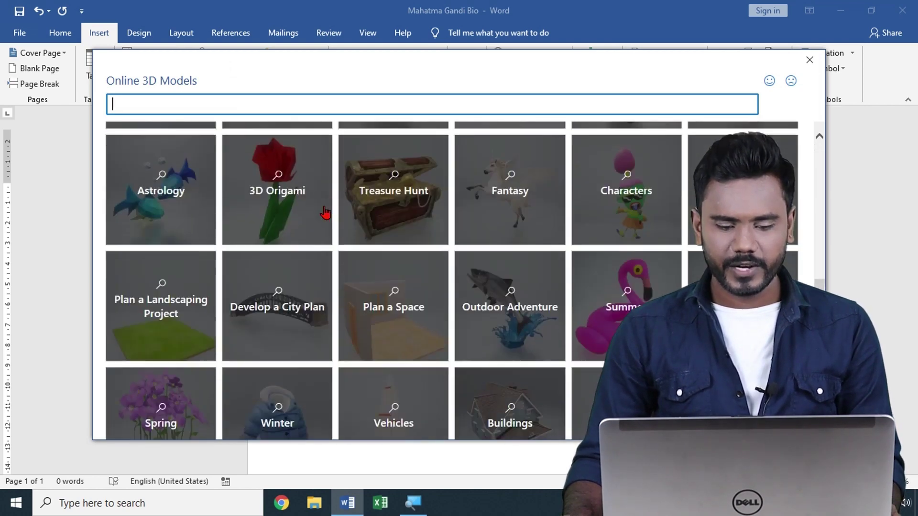
{"action": "scroll", "coordinate": [279, 199], "scroll_direction": "up", "scroll_amount": 15}
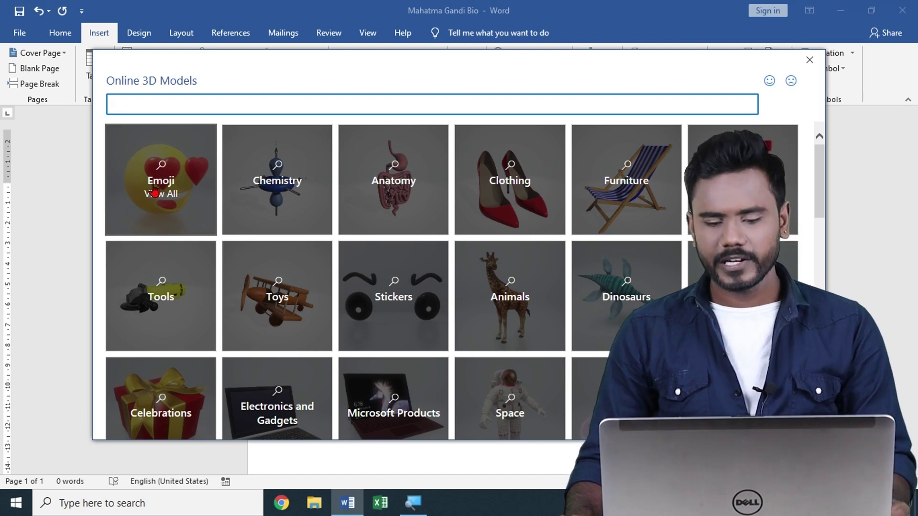
{"action": "left_click", "coordinate": [810, 61]}
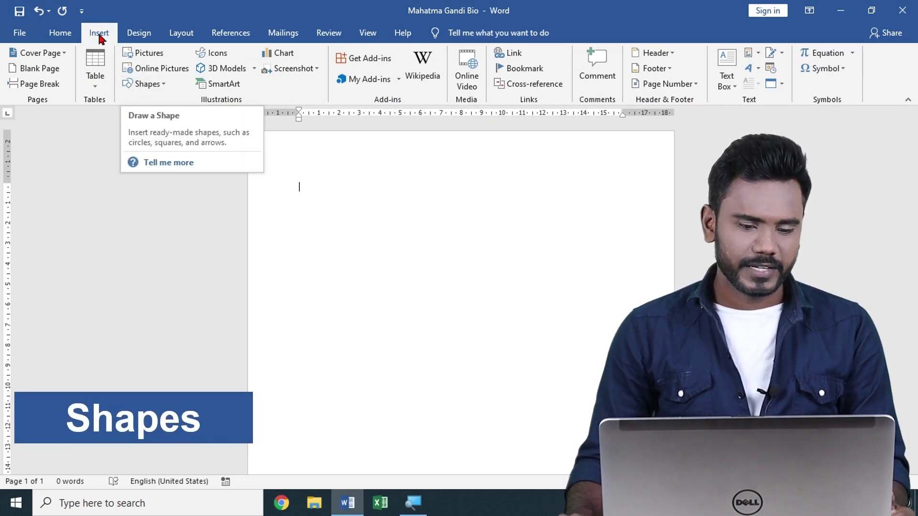
Draw a rounded rectangle near the top of the page.
{"action": "left_click", "coordinate": [157, 90]}
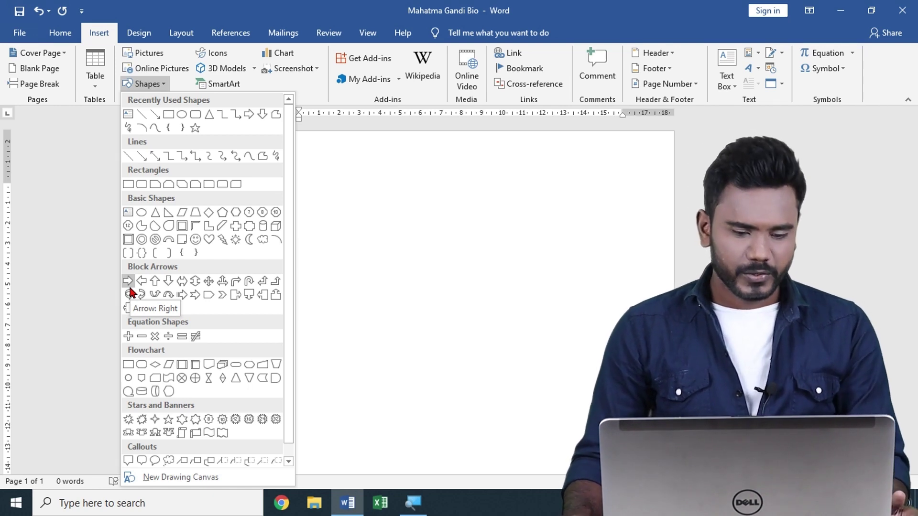
{"action": "left_click", "coordinate": [194, 119]}
{"action": "mouse_move", "coordinate": [305, 187]}
{"action": "left_mouse_down"}
{"action": "mouse_move", "coordinate": [371, 263]}
{"action": "mouse_move", "coordinate": [520, 301]}
{"action": "left_mouse_up"}
{"action": "left_click", "coordinate": [452, 345]}
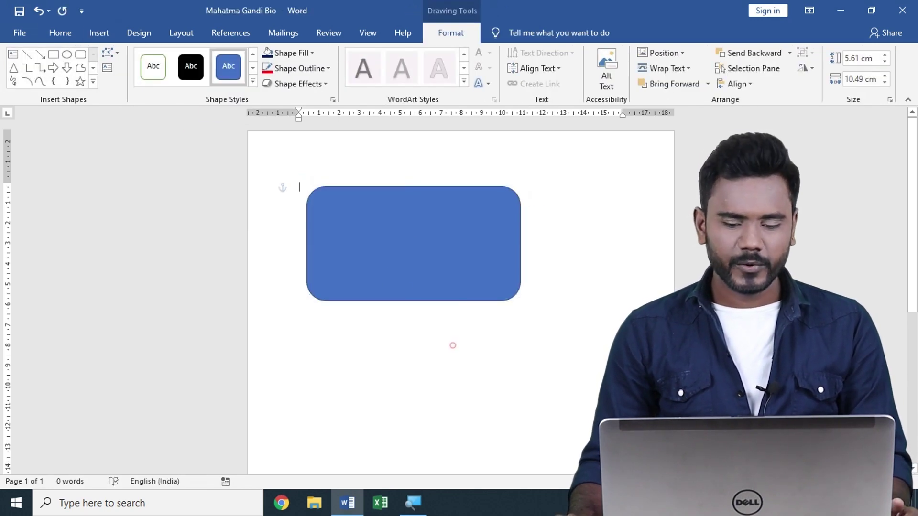
Apply the orange theme shape style to the rounded rectangle.
{"action": "left_click", "coordinate": [450, 243]}
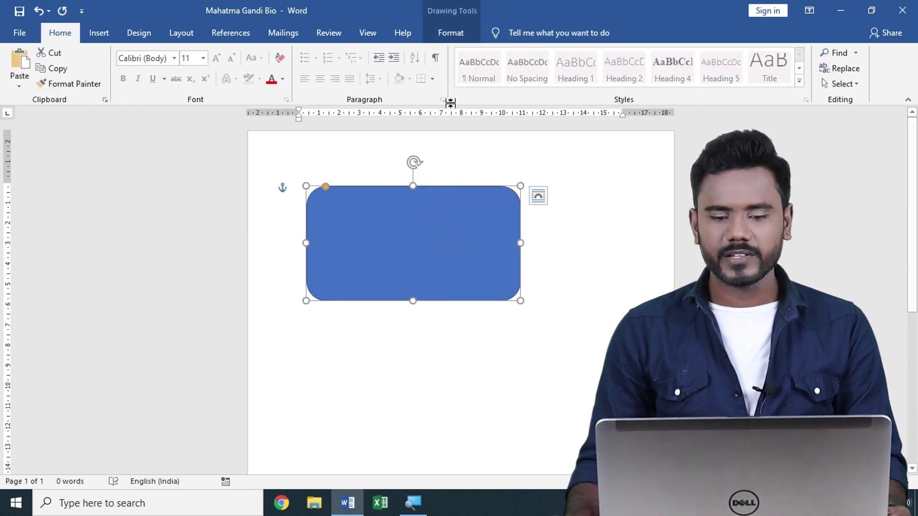
{"action": "left_click", "coordinate": [450, 33]}
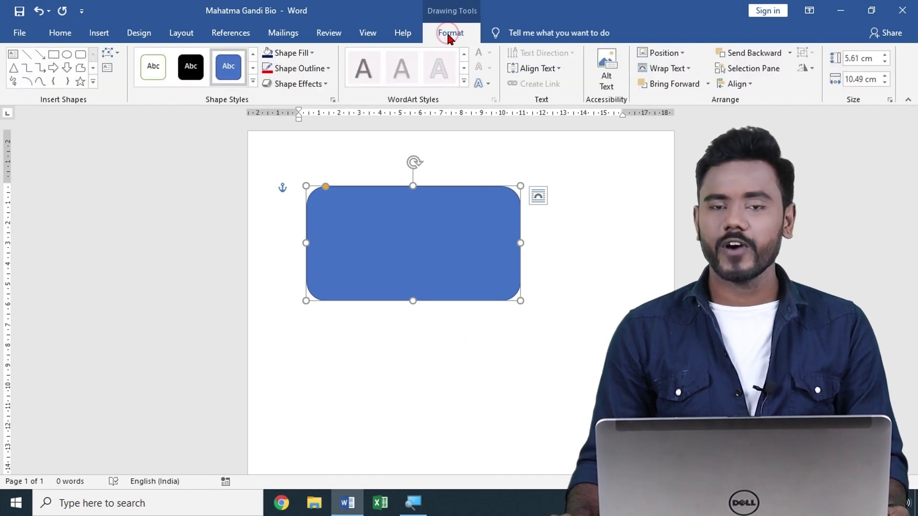
{"action": "left_click", "coordinate": [253, 81]}
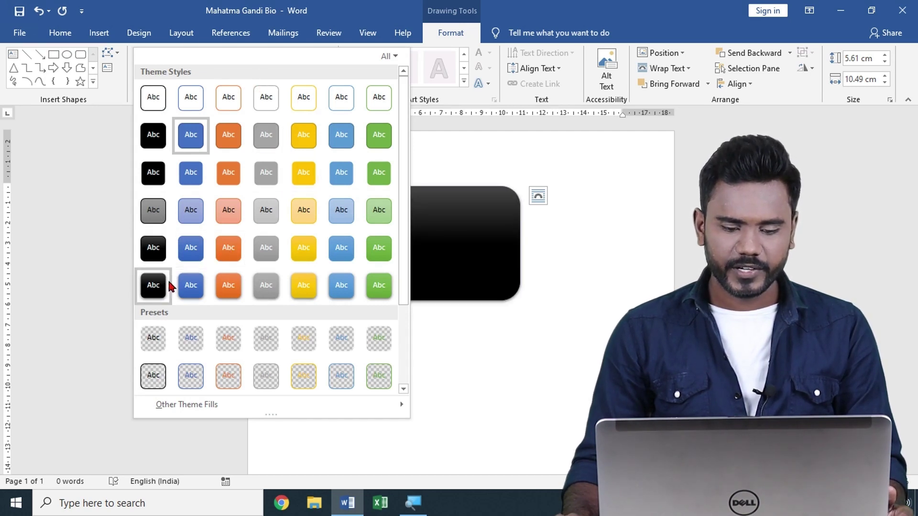
{"action": "left_click", "coordinate": [225, 174]}
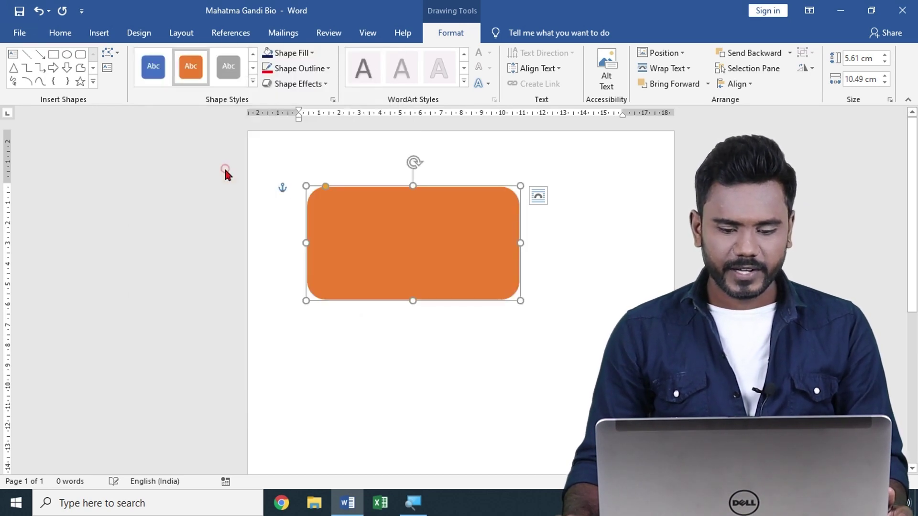
{"action": "left_click", "coordinate": [418, 368]}
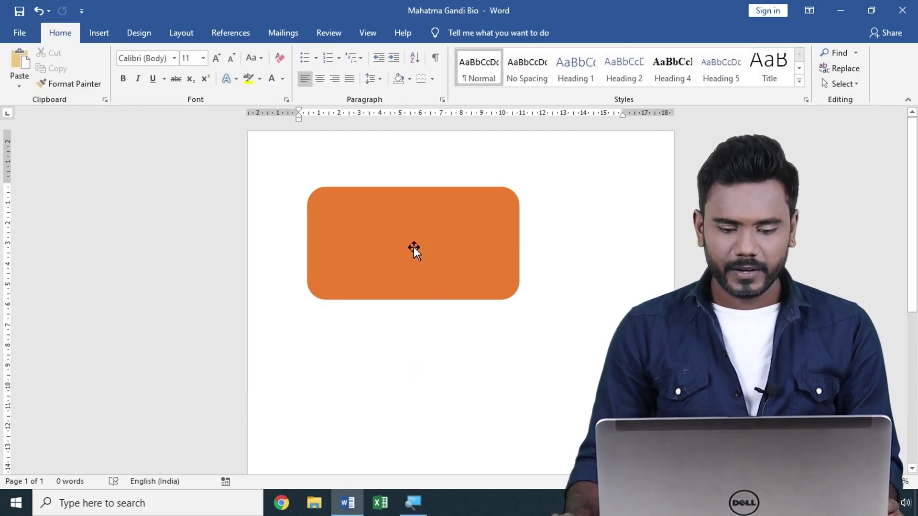
Add the text 'Save' inside the orange shape.
{"action": "right_click", "coordinate": [414, 247]}
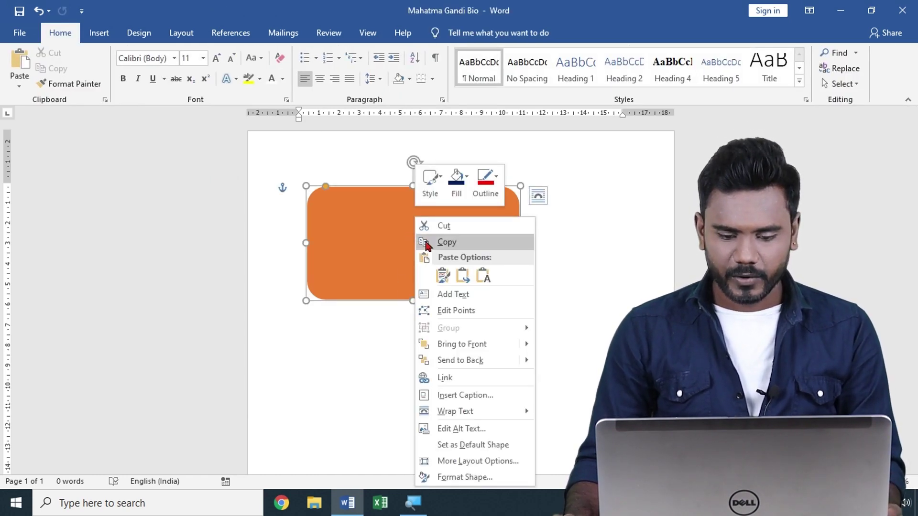
{"action": "left_click", "coordinate": [466, 294]}
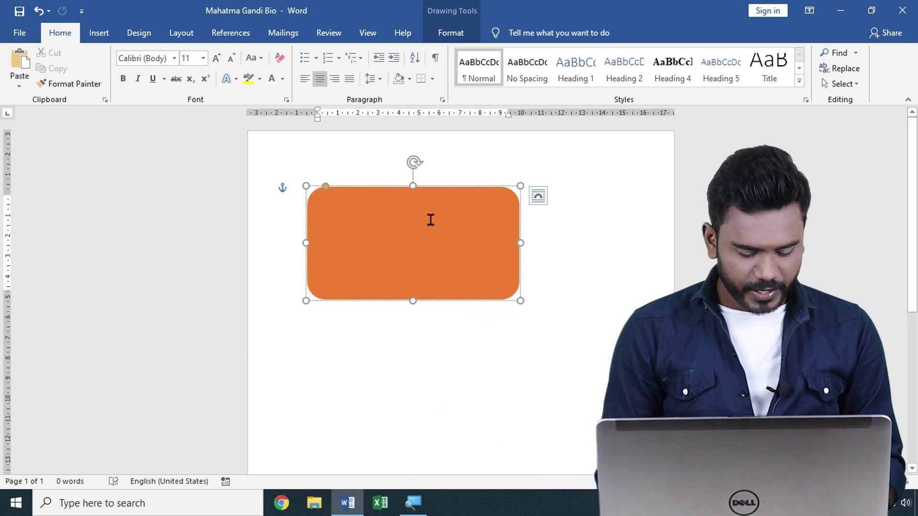
{"action": "type", "text": "Save"}
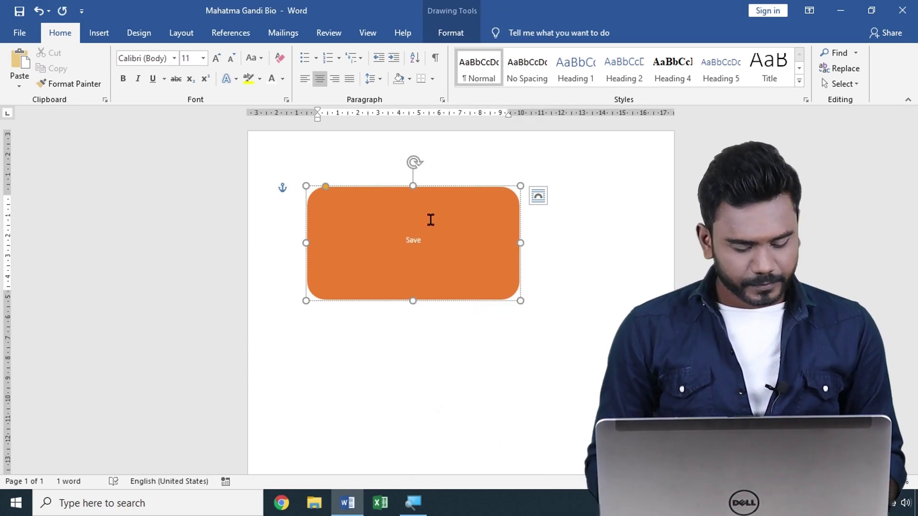
Enlarge the white Calibri 'Save' text to size 90.
{"action": "key", "text": "ctrl+a"}
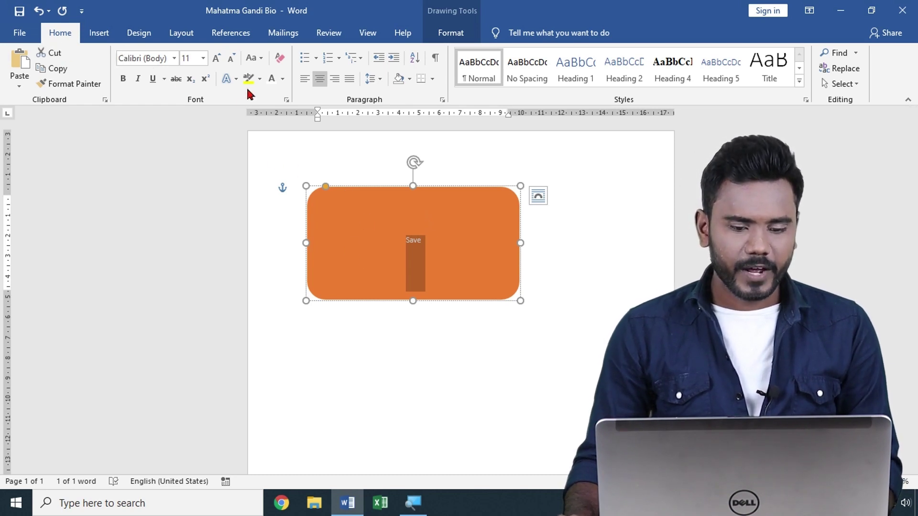
{"action": "left_click", "coordinate": [217, 59]}
{"action": "left_click", "coordinate": [217, 59]}
{"action": "left_click", "coordinate": [217, 59]}
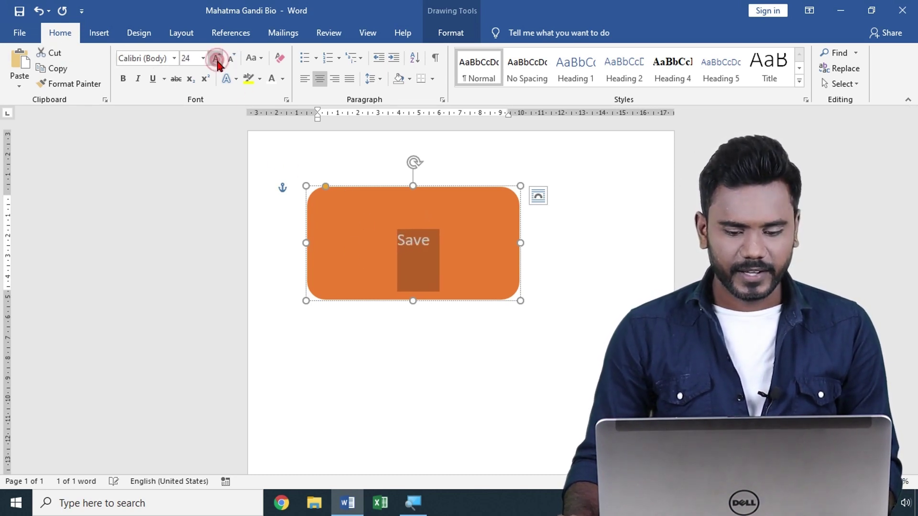
{"action": "left_click", "coordinate": [218, 60]}
{"action": "left_click", "coordinate": [218, 59]}
{"action": "left_click", "coordinate": [217, 60]}
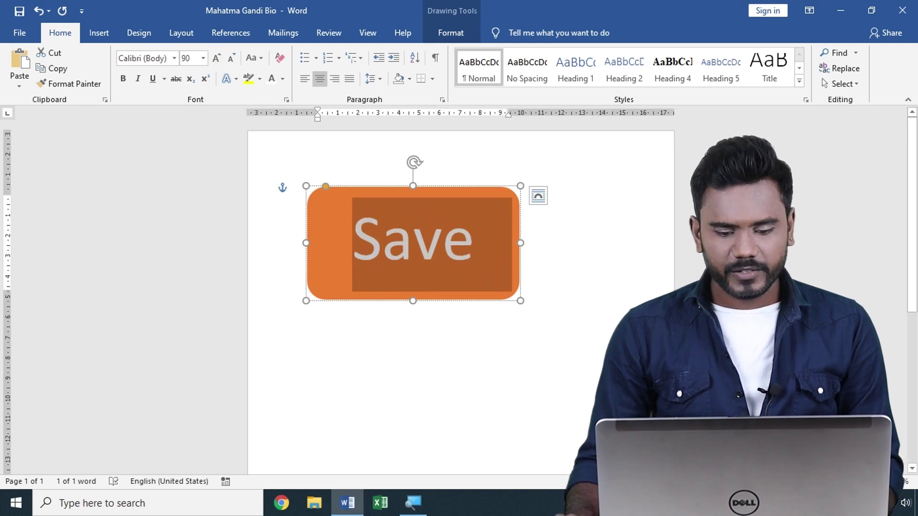
{"action": "left_click", "coordinate": [562, 394]}
{"action": "left_click", "coordinate": [486, 227]}
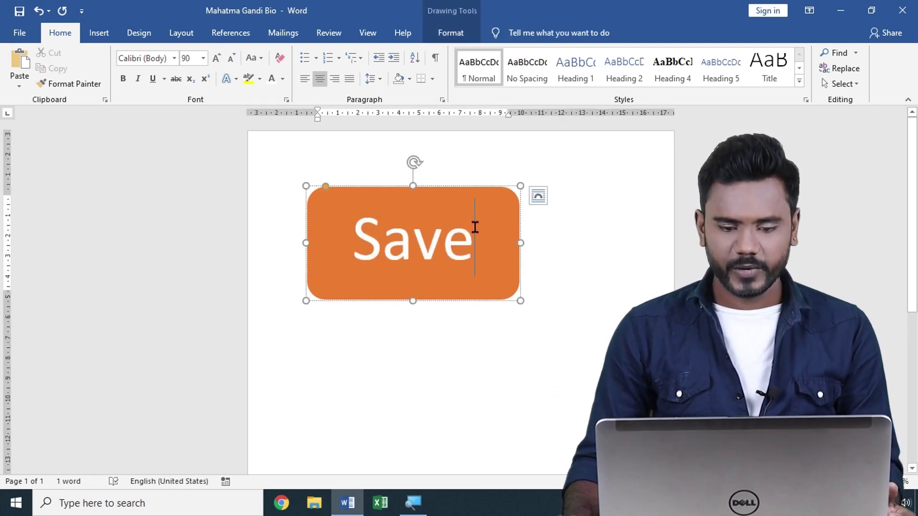
{"action": "left_click", "coordinate": [450, 33]}
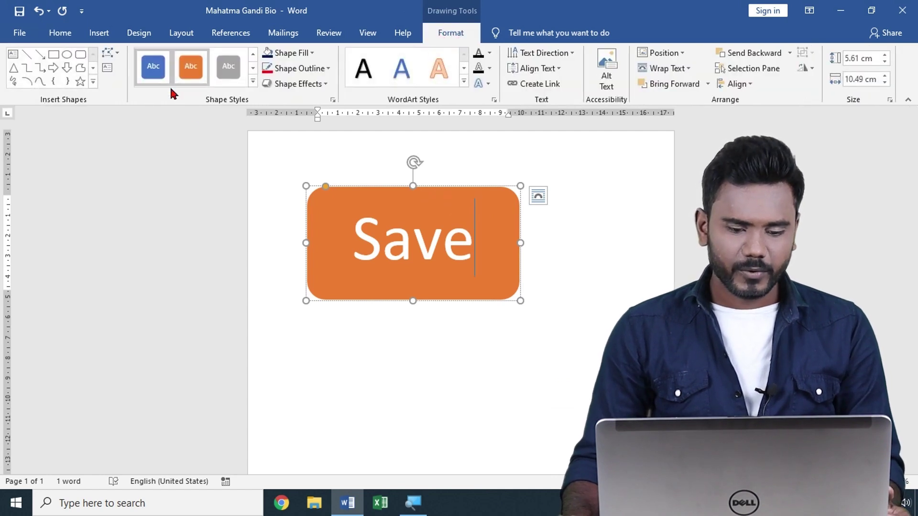
{"action": "left_click", "coordinate": [92, 82]}
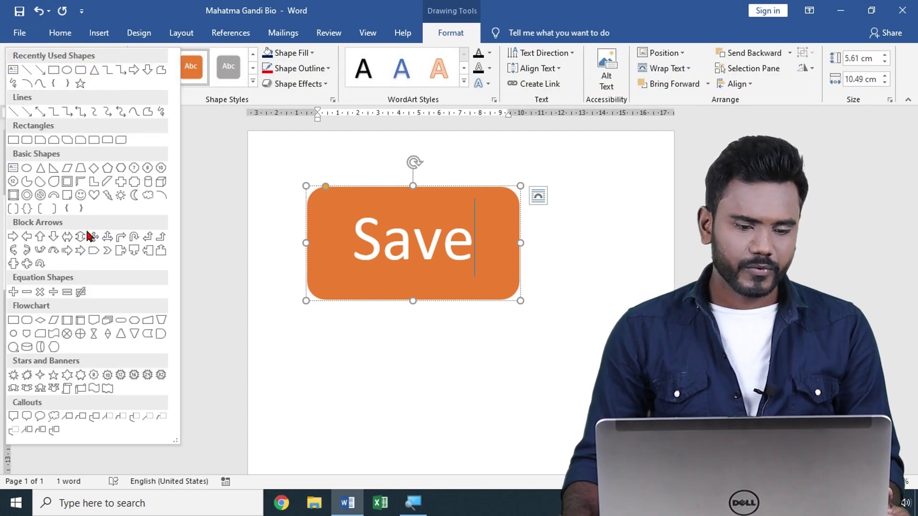
{"action": "left_click", "coordinate": [481, 371]}
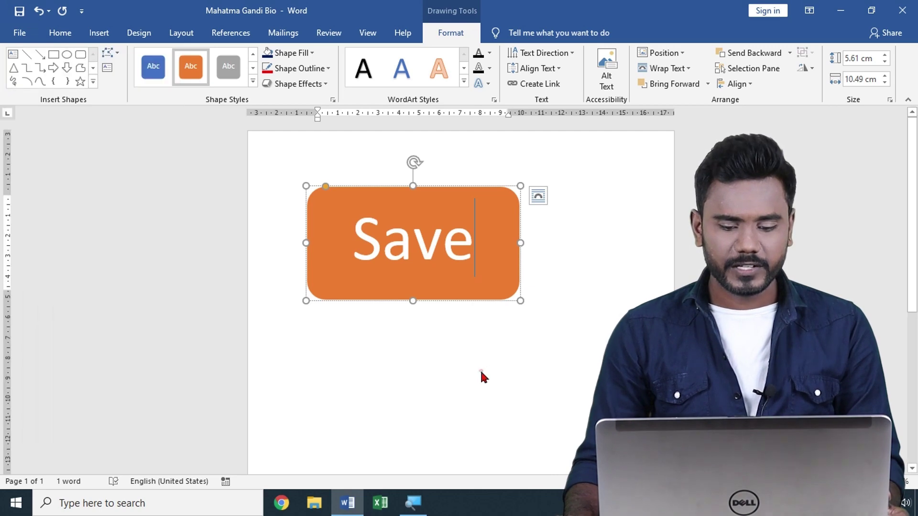
{"action": "left_click", "coordinate": [99, 34]}
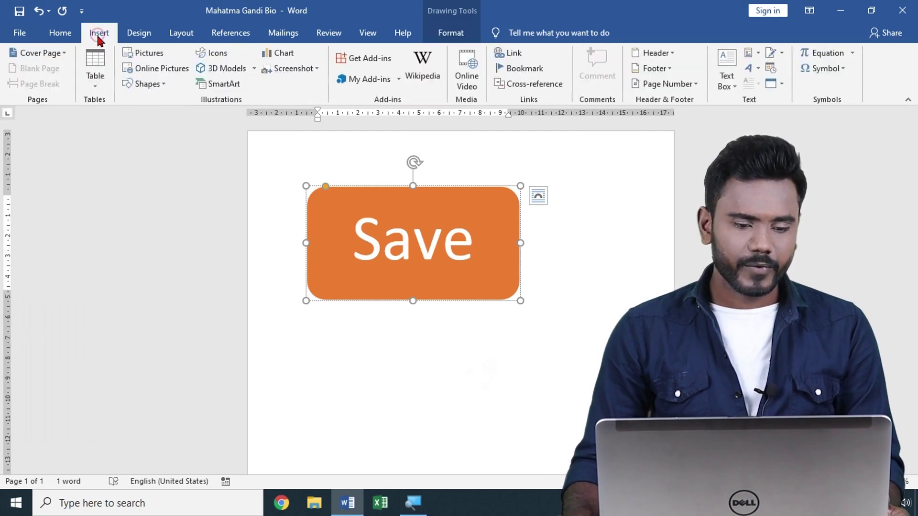
{"action": "left_click", "coordinate": [152, 90]}
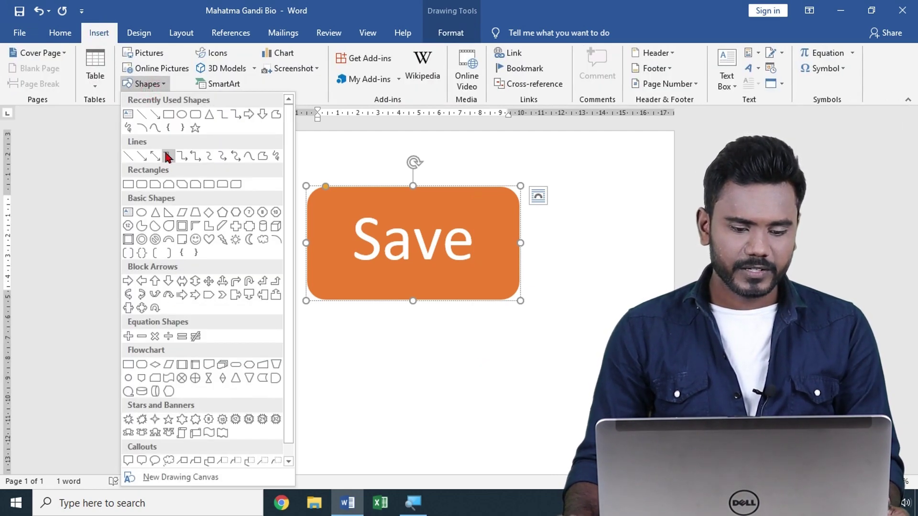
{"action": "left_click", "coordinate": [469, 401]}
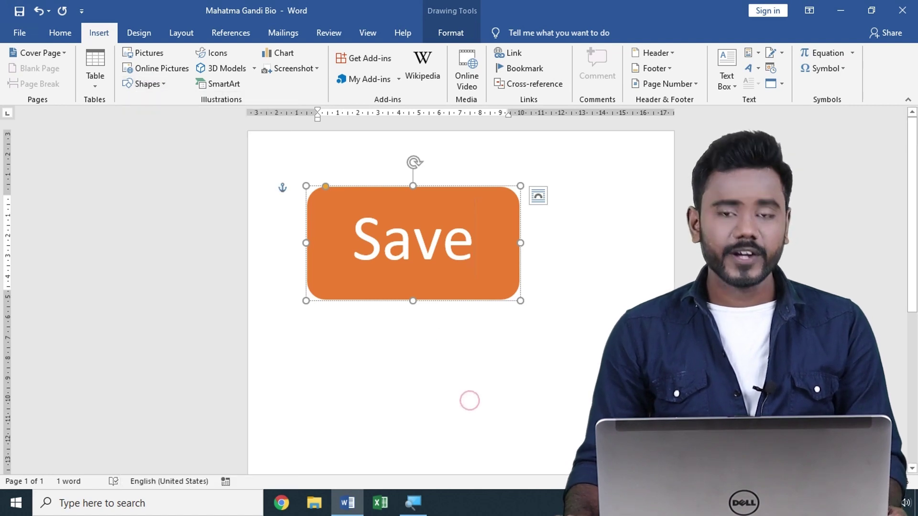
{"action": "left_click", "coordinate": [380, 407]}
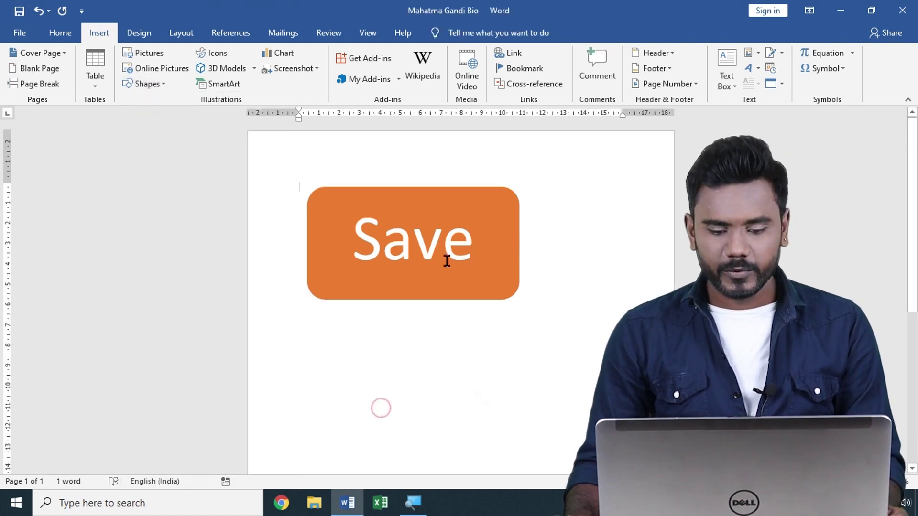
{"action": "left_click", "coordinate": [447, 204]}
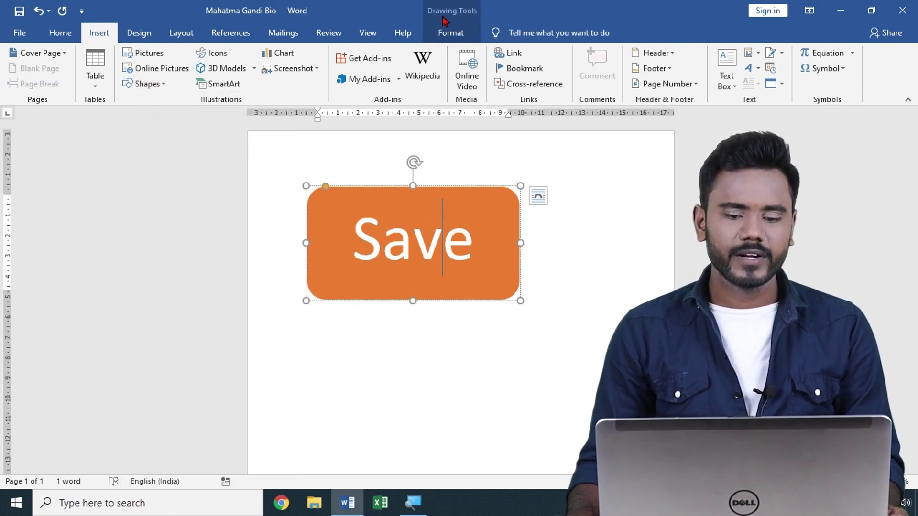
{"action": "left_click", "coordinate": [446, 33]}
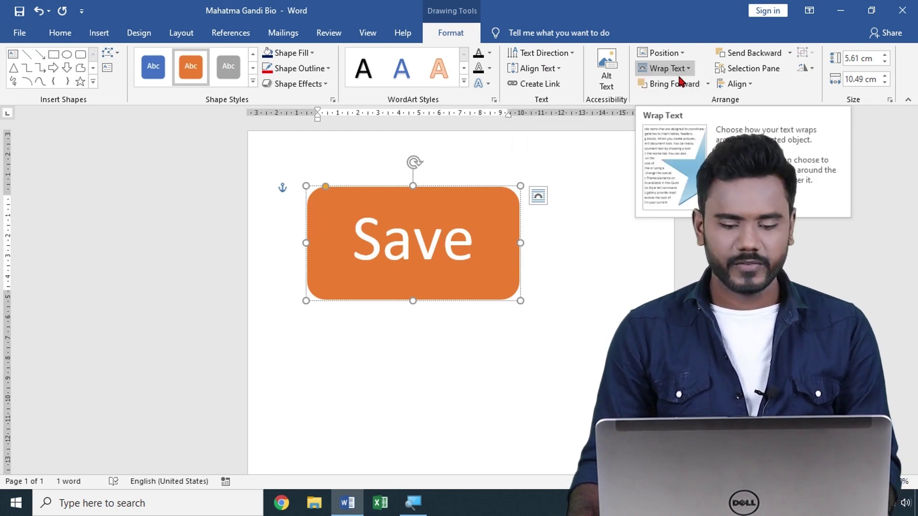
{"action": "left_click", "coordinate": [320, 171]}
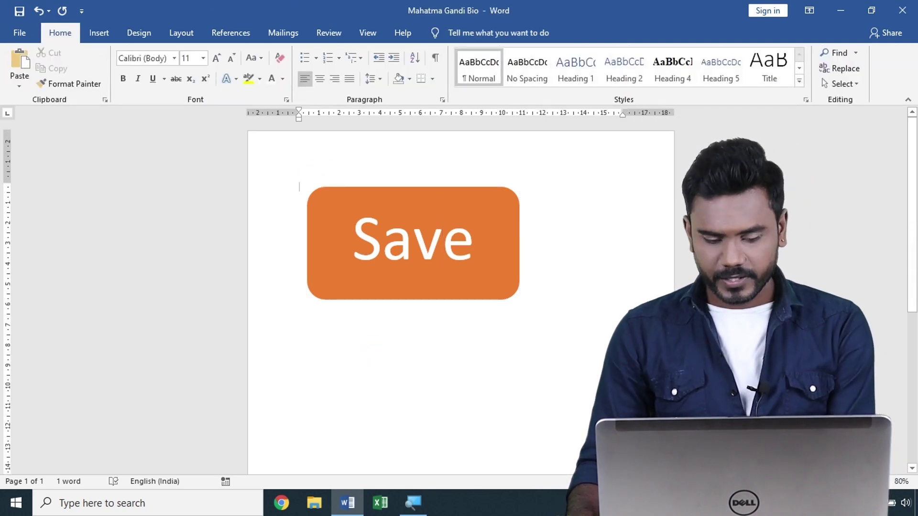
Insert the clapperboard icon from the Arts category below the Save button.
{"action": "key", "text": "Return"}
{"action": "key", "text": "Return"}
{"action": "key", "text": "Return"}
{"action": "key", "text": "Return"}
{"action": "key", "text": "Return"}
{"action": "key", "text": "Return"}
{"action": "key", "text": "Return"}
{"action": "key", "text": "Return"}
{"action": "key", "text": "Return"}
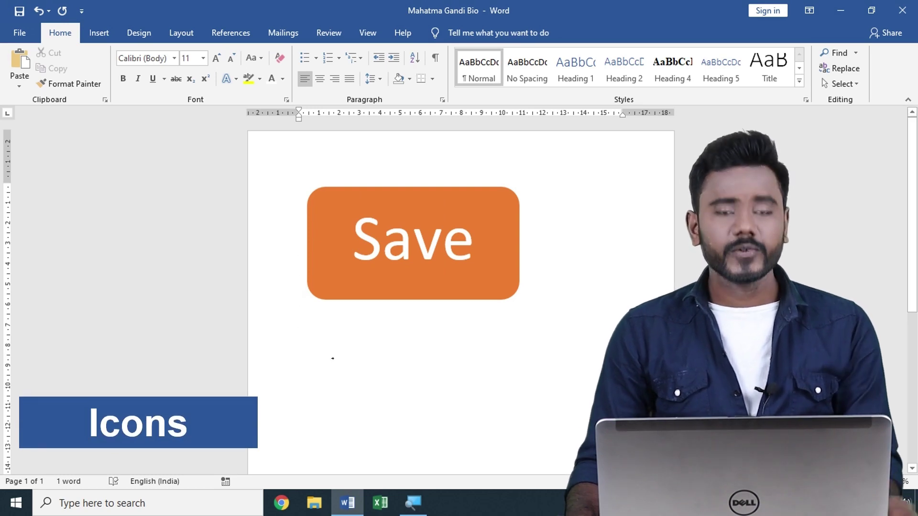
{"action": "left_click", "coordinate": [98, 33]}
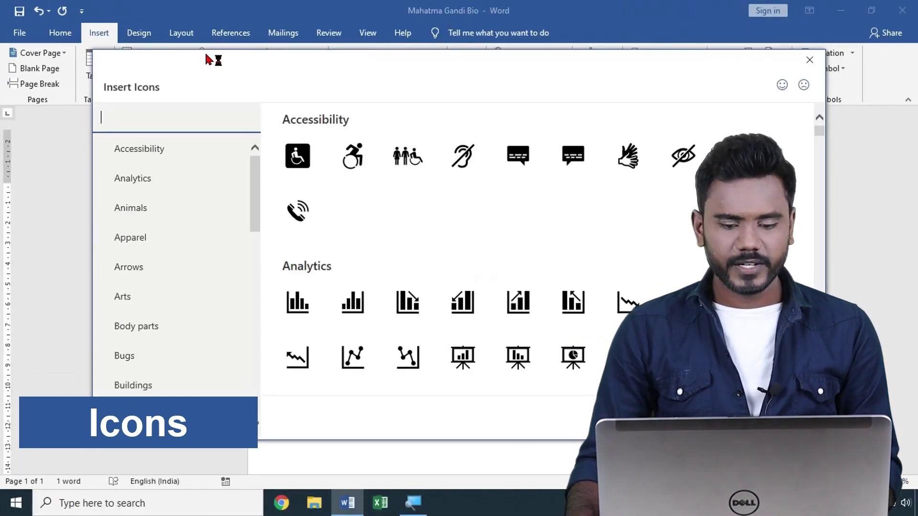
{"action": "scroll", "coordinate": [199, 292], "scroll_direction": "down", "scroll_amount": 10}
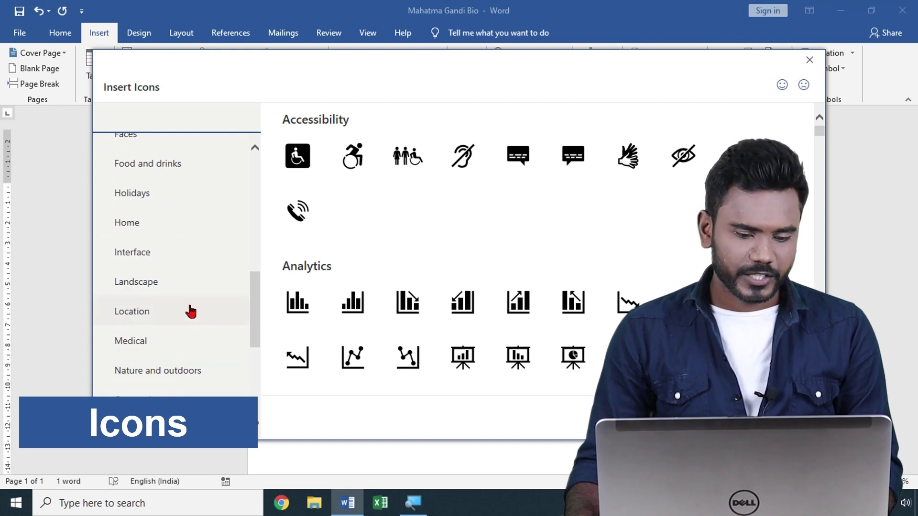
{"action": "scroll", "coordinate": [186, 306], "scroll_direction": "up", "scroll_amount": 3}
{"action": "left_click", "coordinate": [151, 138]}
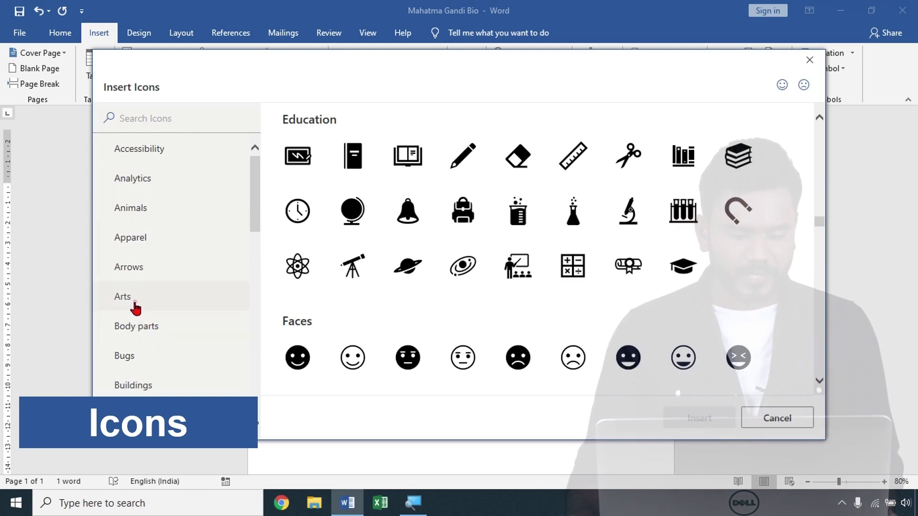
{"action": "left_click", "coordinate": [135, 306]}
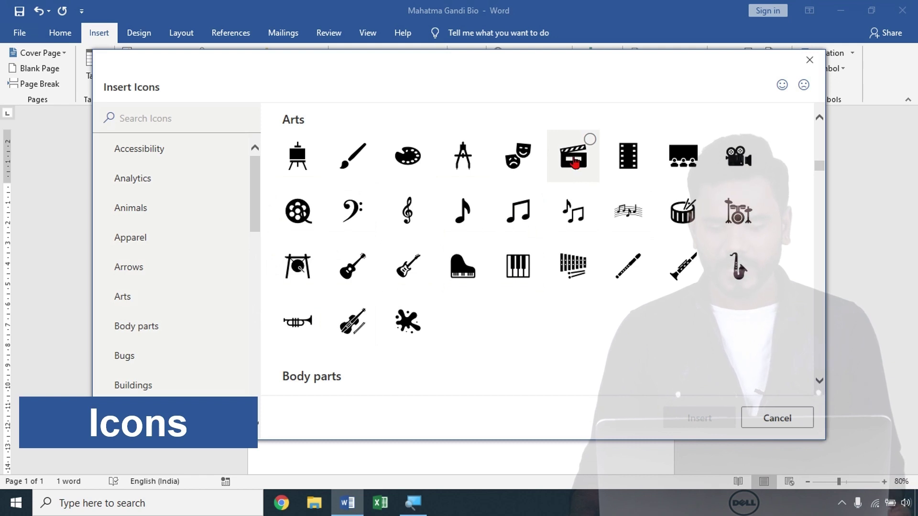
{"action": "left_click", "coordinate": [575, 164]}
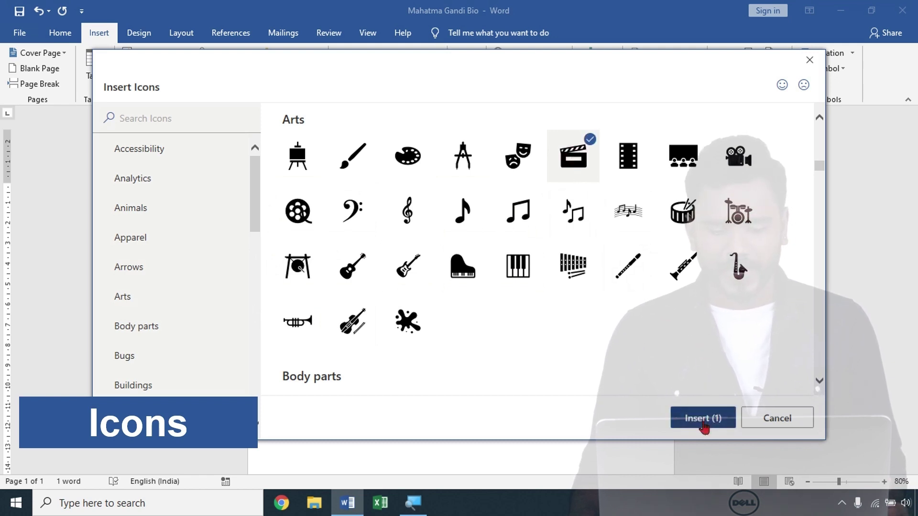
{"action": "left_click", "coordinate": [703, 418]}
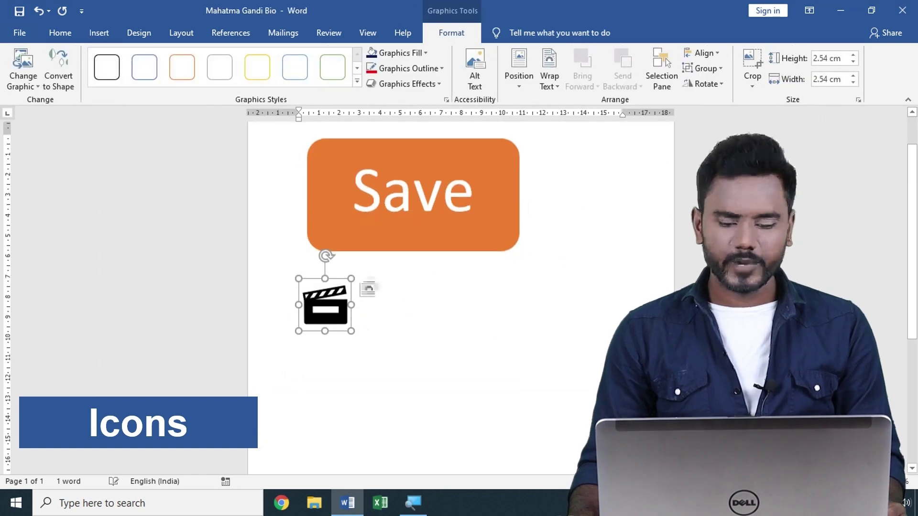
Enlarge the clapperboard icon to 11.38 cm square and fill it purple.
{"action": "left_click_drag", "start_coordinate": [350, 330], "coordinate": [528, 471]}
{"action": "left_click", "coordinate": [558, 249]}
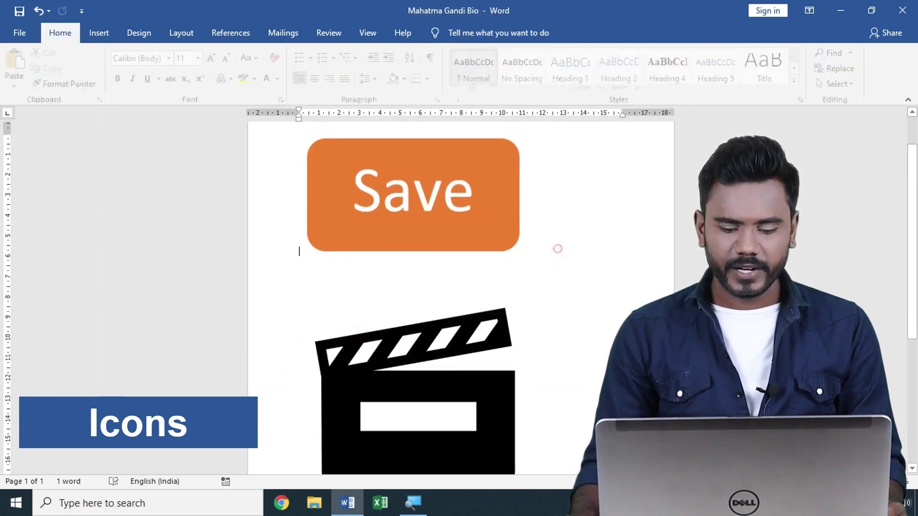
{"action": "left_click", "coordinate": [443, 364]}
{"action": "left_click", "coordinate": [462, 36]}
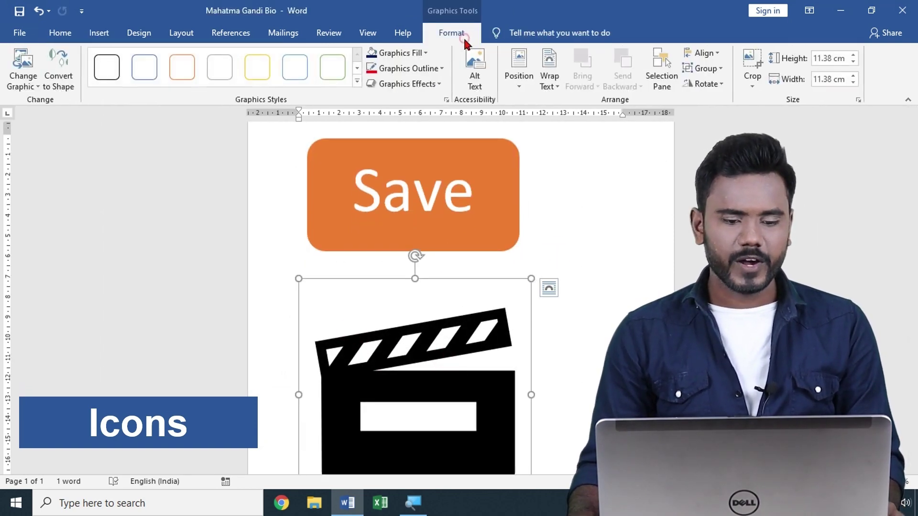
{"action": "left_click", "coordinate": [396, 53]}
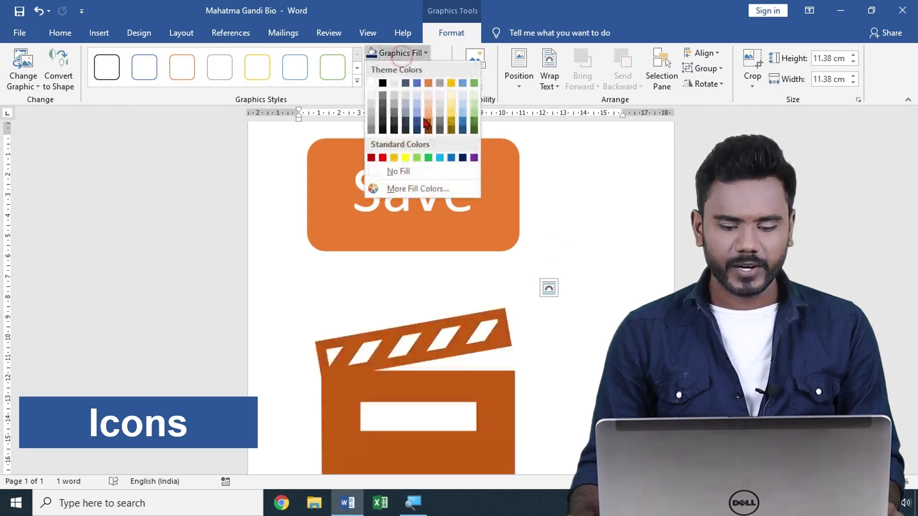
{"action": "left_click", "coordinate": [472, 157]}
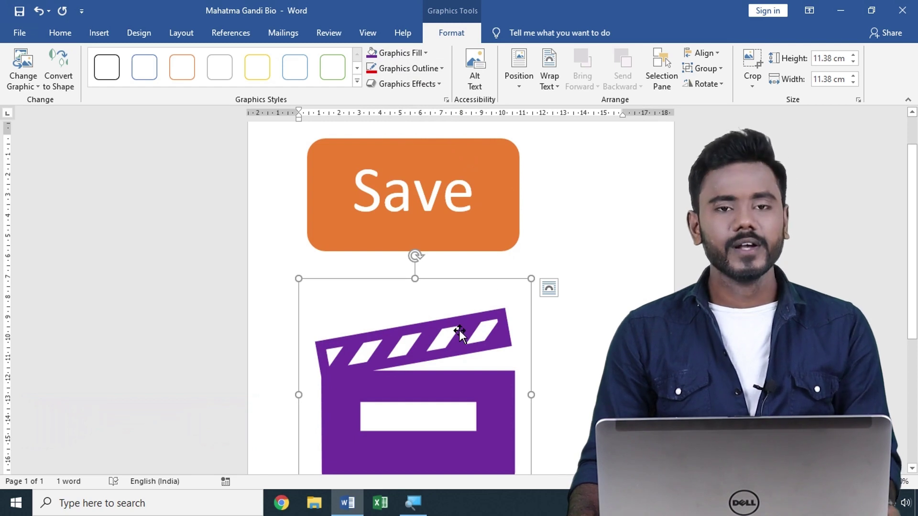
{"action": "left_click", "coordinate": [578, 244]}
Deselect the icon and scroll down to the blank second page.
{"action": "scroll", "coordinate": [578, 244], "scroll_direction": "down", "scroll_amount": 3}
{"action": "left_click", "coordinate": [380, 408]}
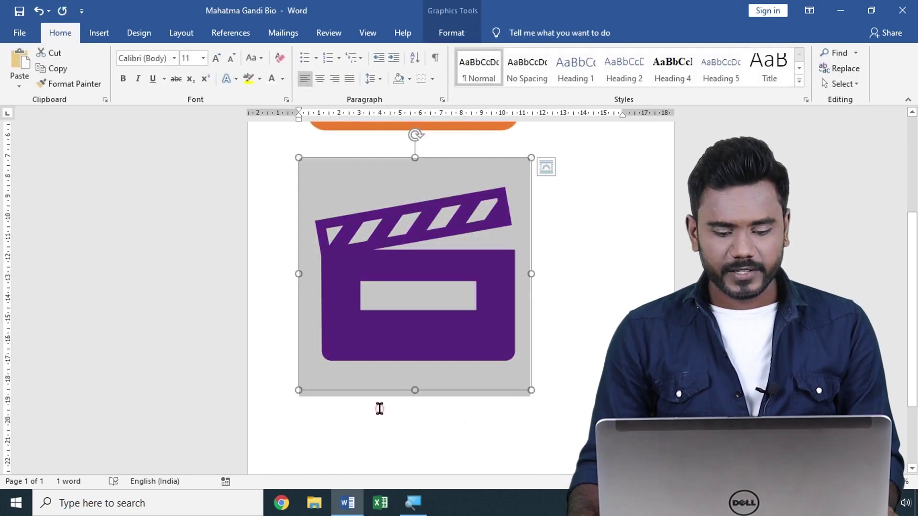
{"action": "left_click", "coordinate": [542, 273]}
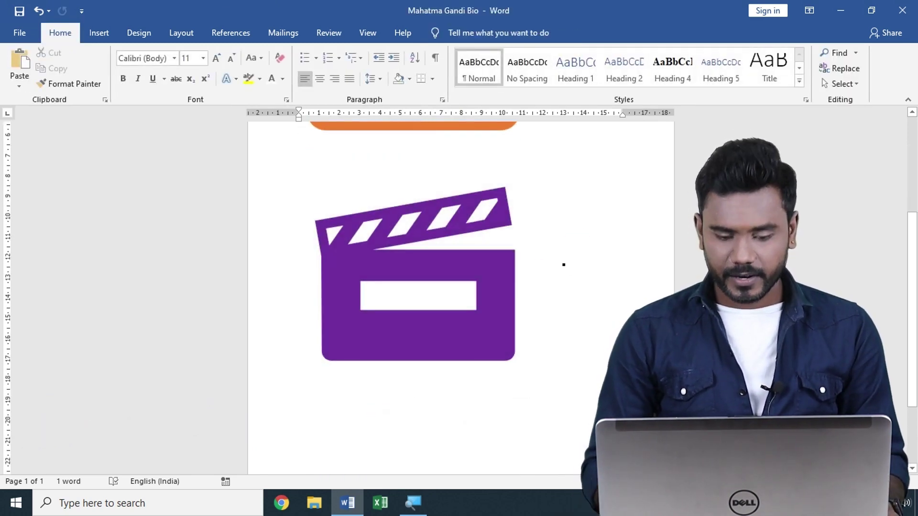
{"action": "scroll", "coordinate": [563, 263], "scroll_direction": "down", "scroll_amount": 4}
{"action": "scroll", "coordinate": [510, 211], "scroll_direction": "down", "scroll_amount": 4}
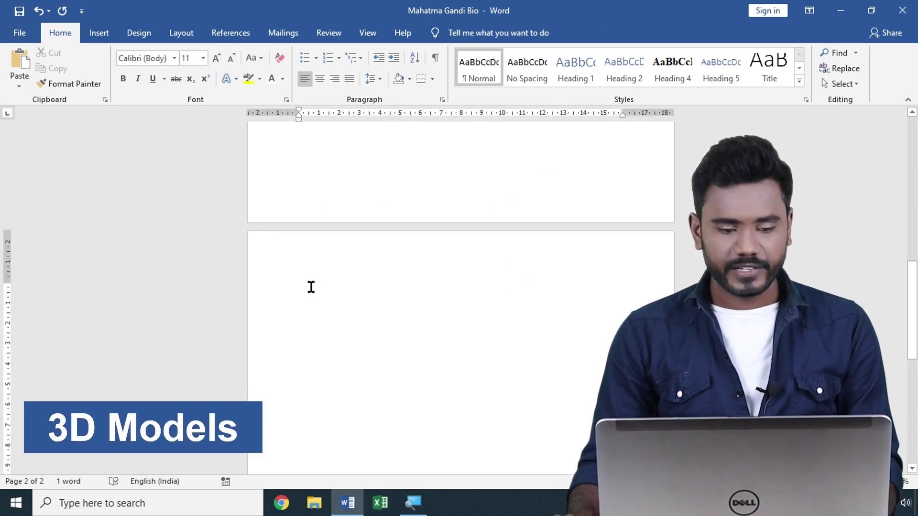
Insert the kidney model from the Anatomy 3D model category onto page 2.
{"action": "left_click", "coordinate": [100, 33]}
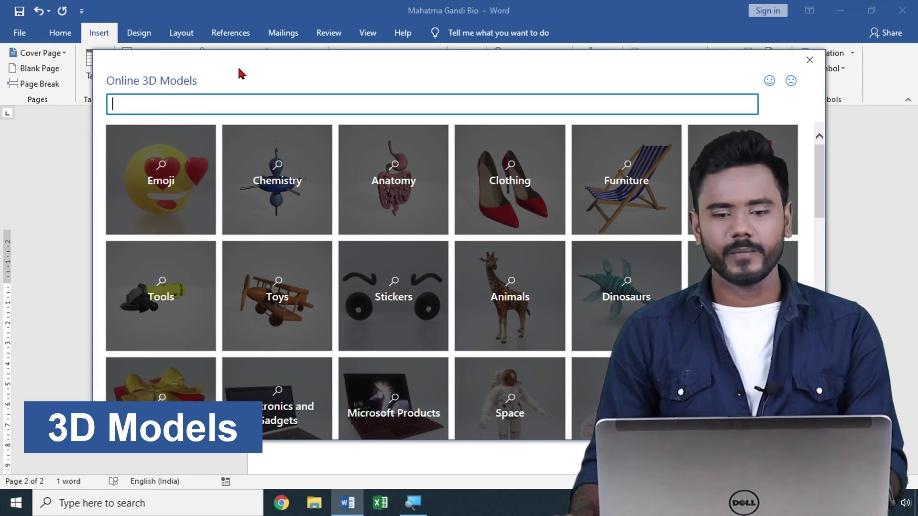
{"action": "left_click", "coordinate": [402, 191]}
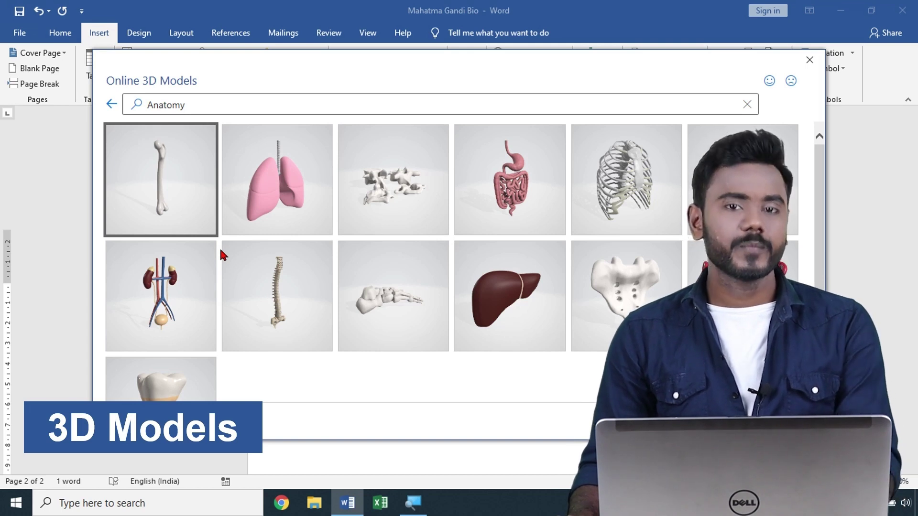
{"action": "left_click", "coordinate": [163, 294]}
{"action": "left_click", "coordinate": [677, 421]}
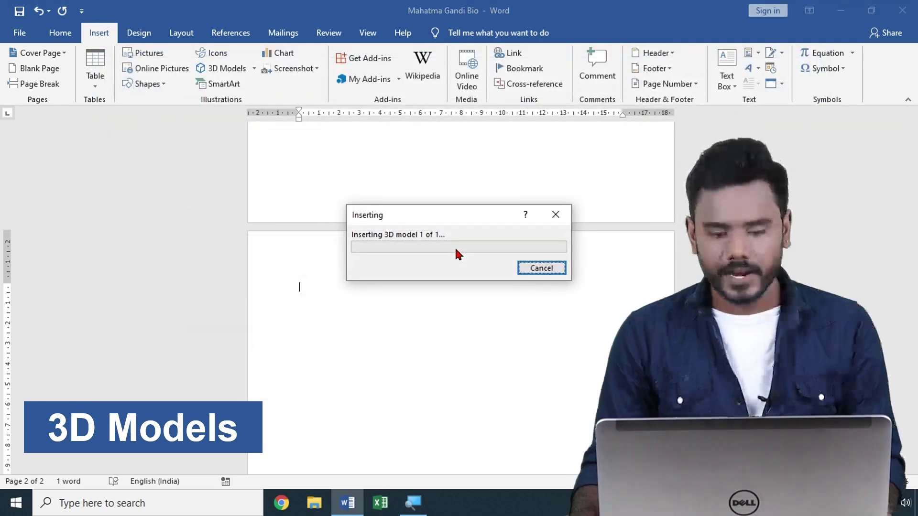
{"action": "scroll", "coordinate": [460, 296], "scroll_direction": "down", "scroll_amount": 1}
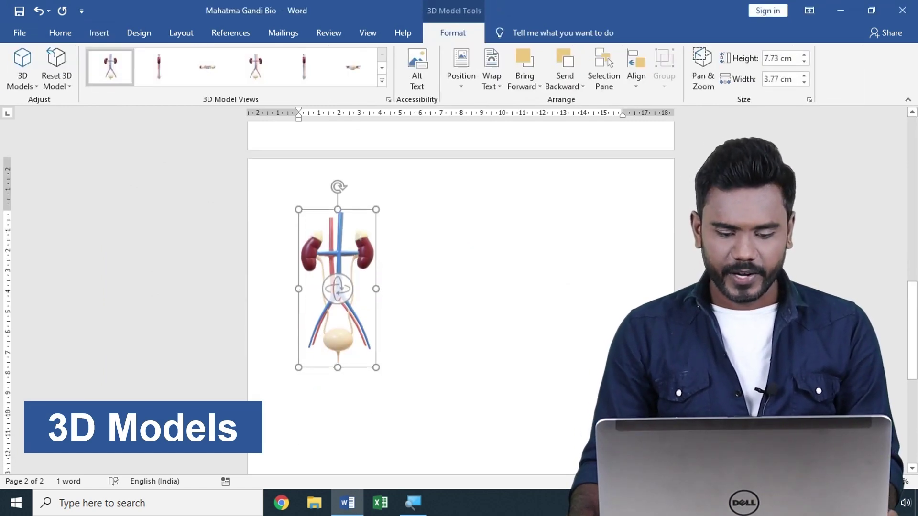
Enlarge the kidney model to 17.58 × 8.58 cm with its corner handle.
{"action": "left_click_drag", "start_coordinate": [375, 368], "coordinate": [474, 471]}
{"action": "scroll", "coordinate": [460, 296], "scroll_direction": "down", "scroll_amount": 1}
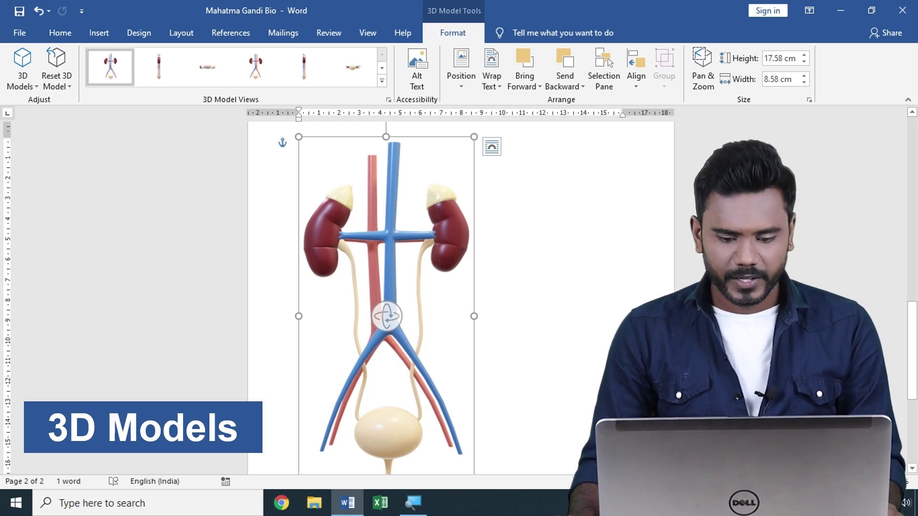
{"action": "left_click", "coordinate": [528, 227]}
{"action": "left_click", "coordinate": [405, 233]}
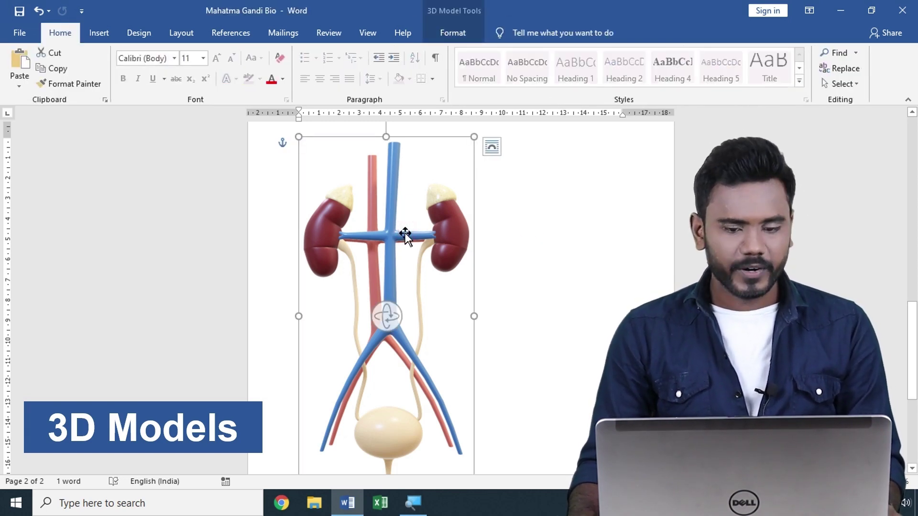
Browse the preset 3D model views gallery for the kidney model.
{"action": "left_click", "coordinate": [460, 35]}
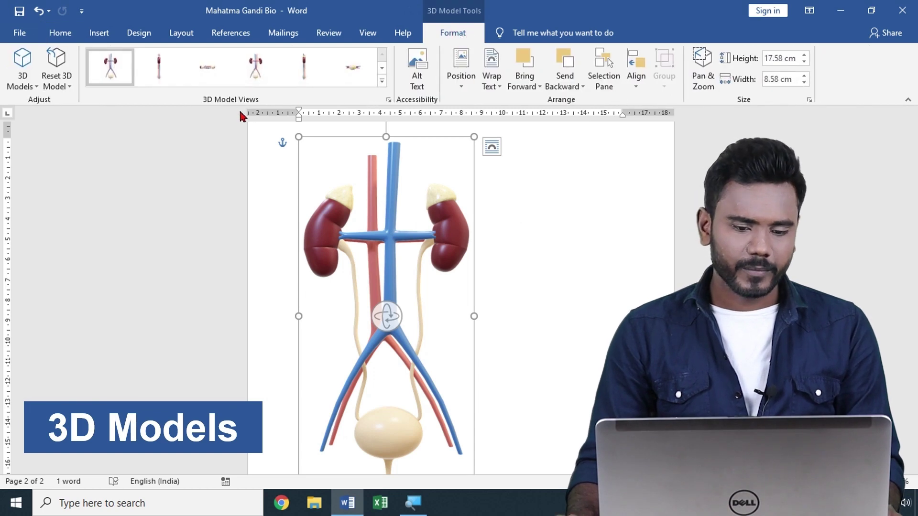
{"action": "left_click", "coordinate": [381, 81]}
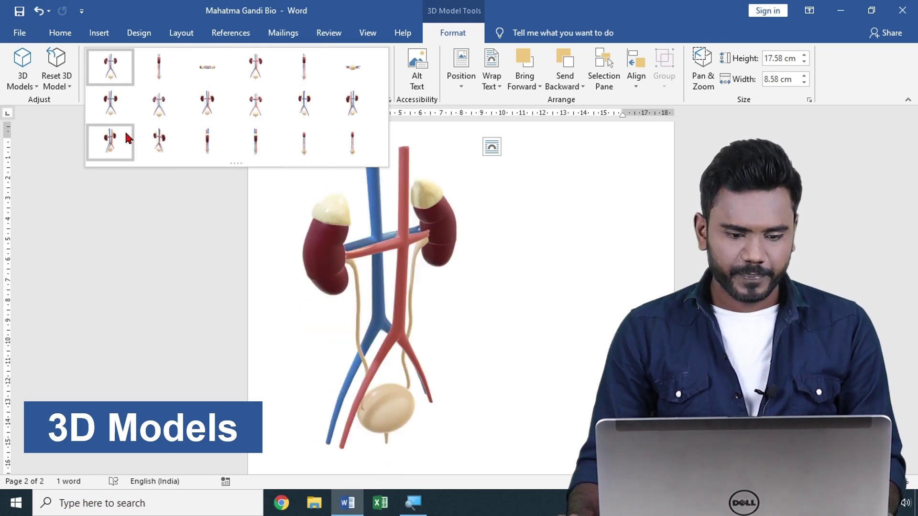
{"action": "left_click", "coordinate": [352, 210]}
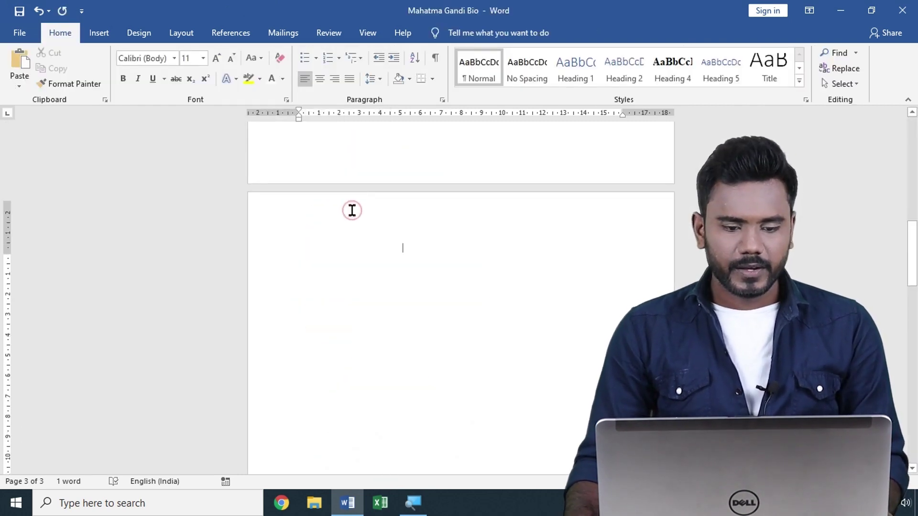
{"action": "left_click", "coordinate": [101, 33]}
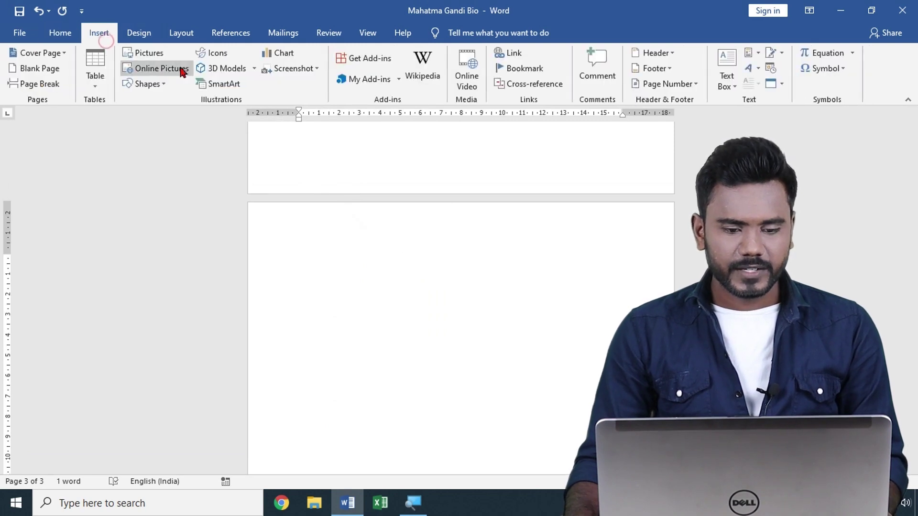
Insert the red hot-face emoji from the Emoji 3D model category.
{"action": "left_click", "coordinate": [222, 70]}
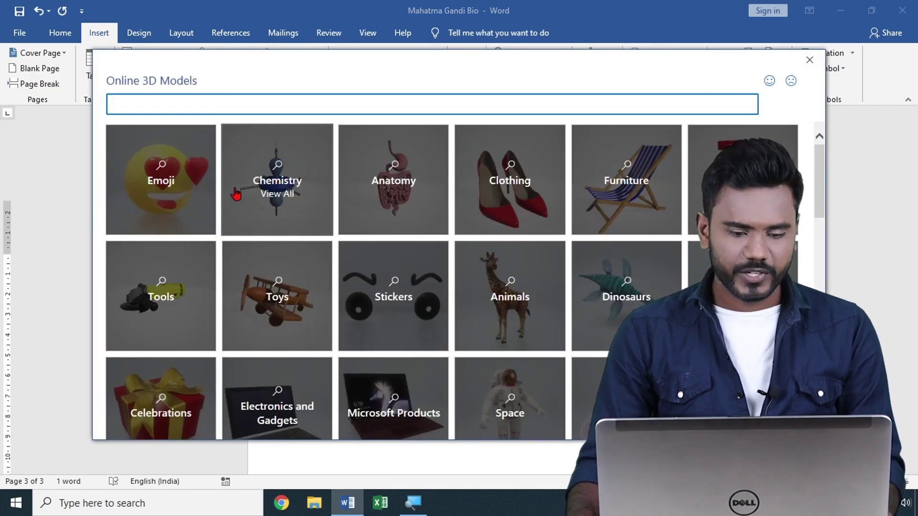
{"action": "left_click", "coordinate": [155, 190]}
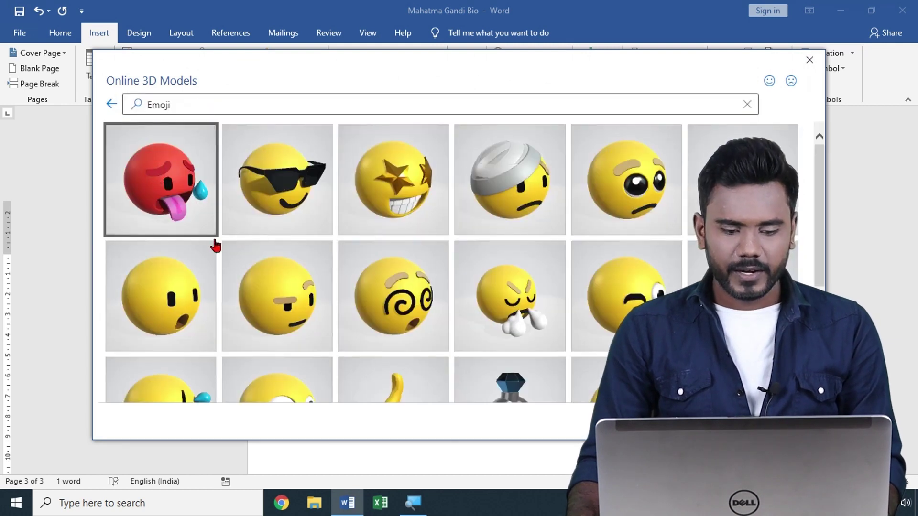
{"action": "left_click", "coordinate": [184, 188]}
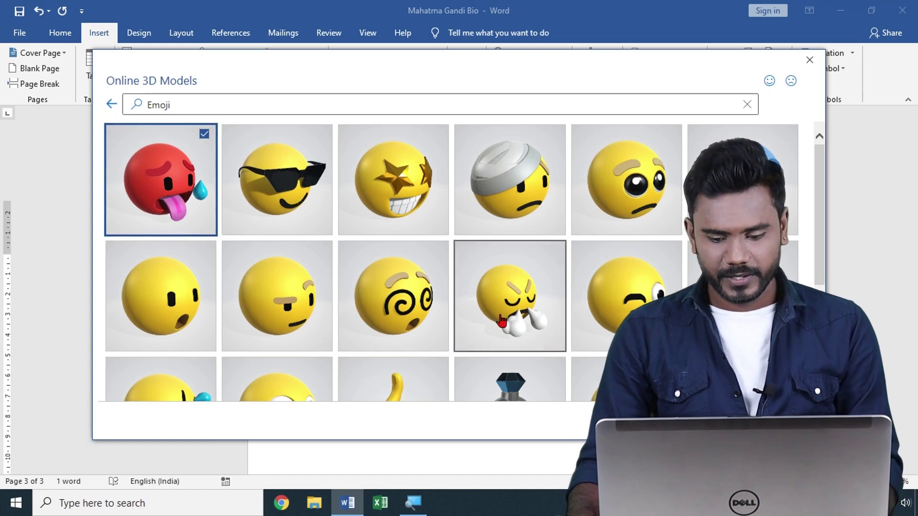
{"action": "left_click", "coordinate": [760, 420]}
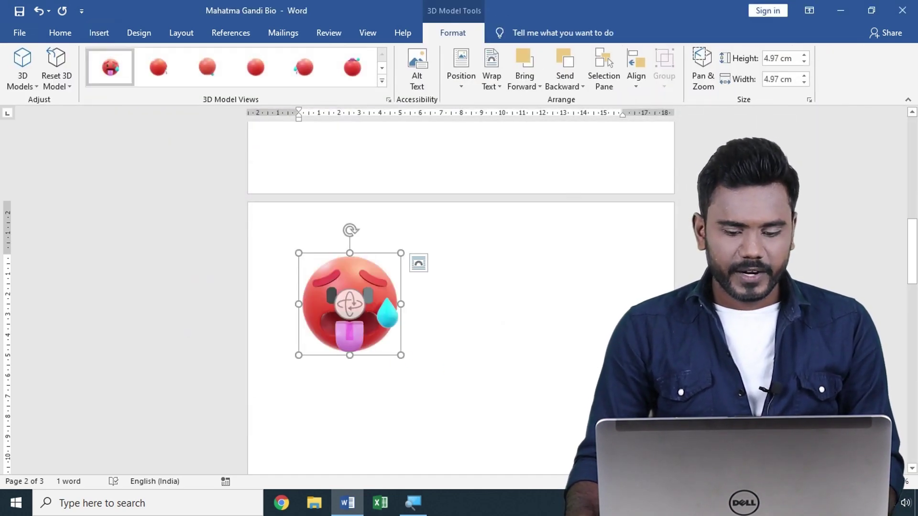
Enlarge the emoji model to 11.71 cm and position it at the page's bottom centre.
{"action": "left_click_drag", "start_coordinate": [399, 357], "coordinate": [538, 459]}
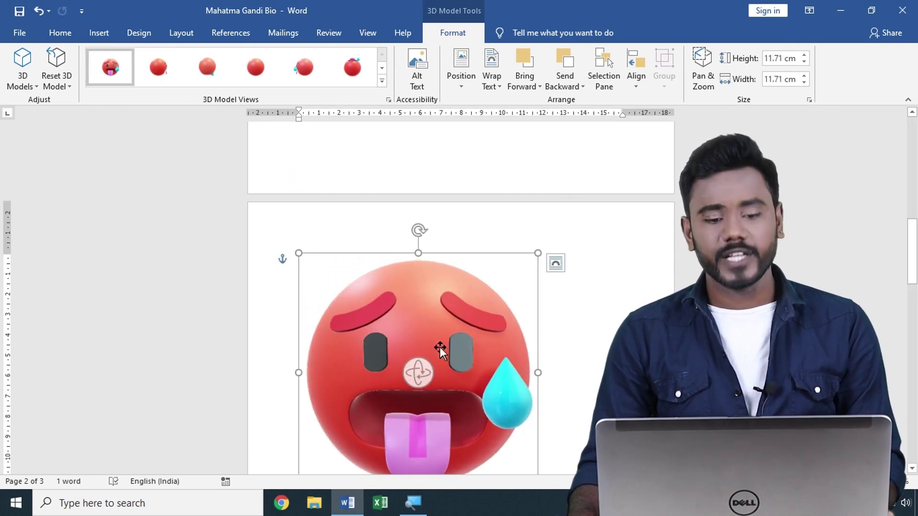
{"action": "left_click", "coordinate": [382, 81]}
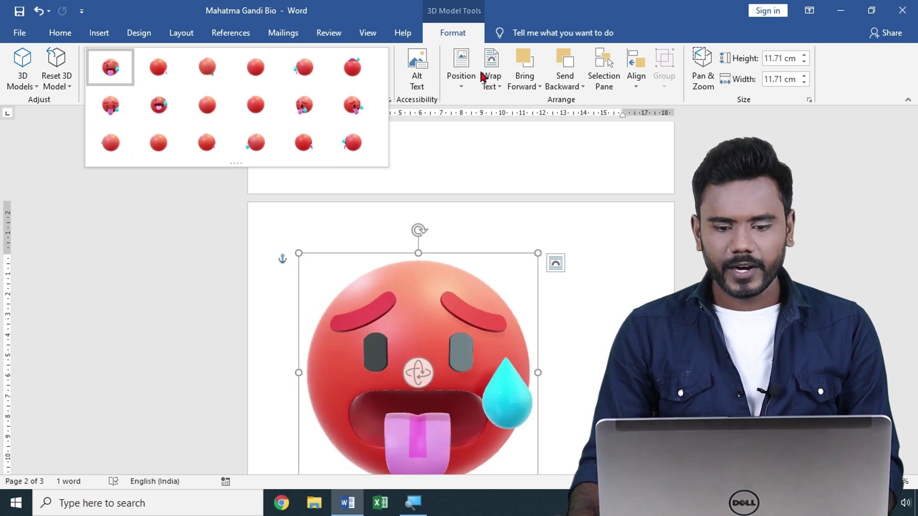
{"action": "left_click", "coordinate": [458, 72]}
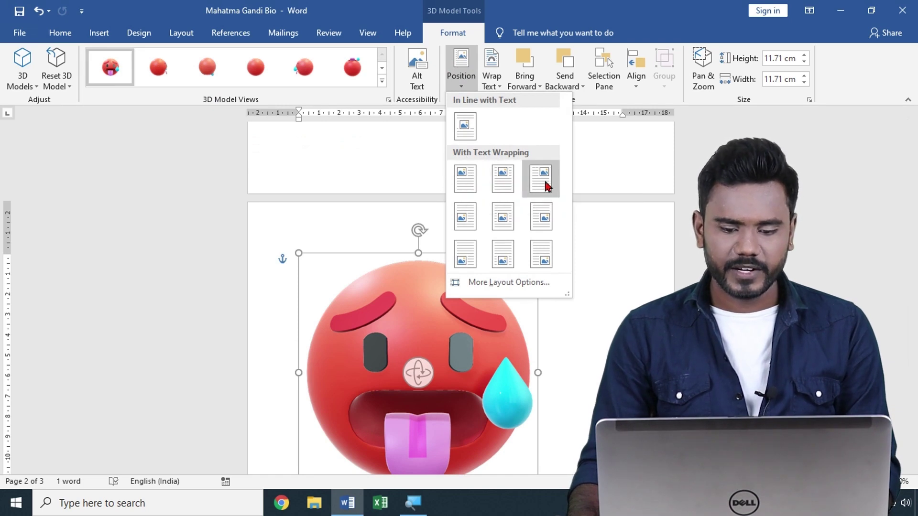
{"action": "left_click", "coordinate": [503, 255]}
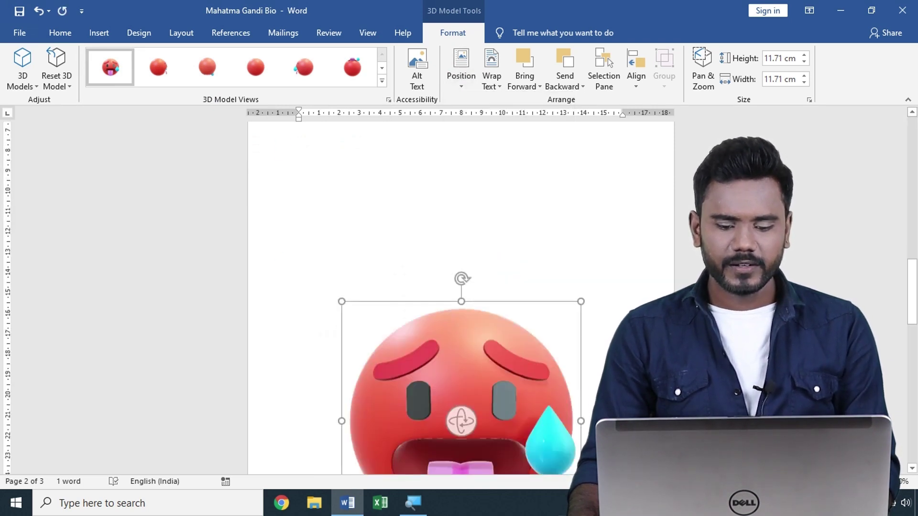
Shrink the emoji model to 4.32 cm square.
{"action": "scroll", "coordinate": [500, 256], "scroll_direction": "up", "scroll_amount": 3}
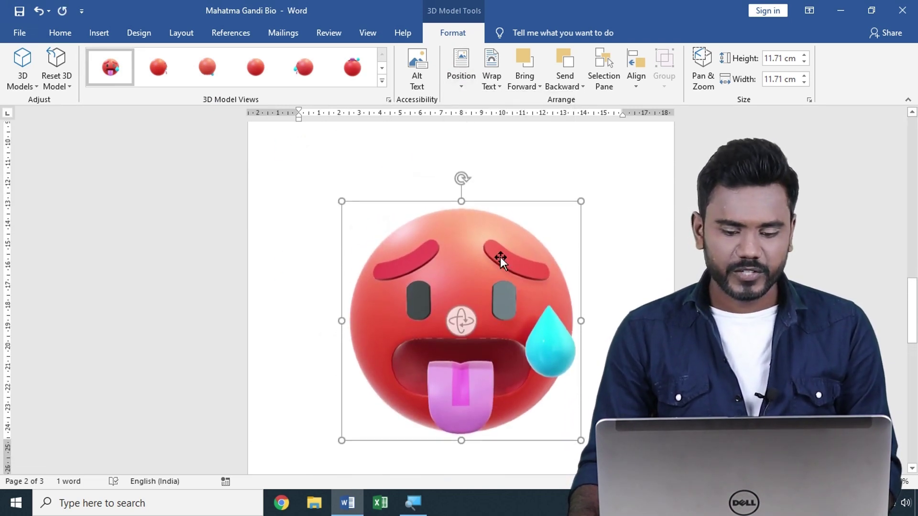
{"action": "left_click_drag", "start_coordinate": [580, 202], "coordinate": [430, 352]}
{"action": "key", "text": "Escape"}
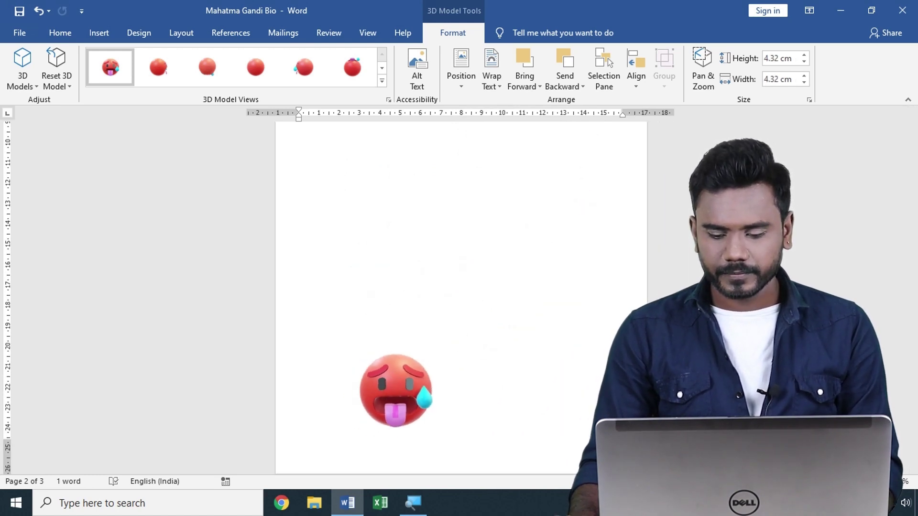
{"action": "scroll", "coordinate": [461, 296], "scroll_direction": "down", "scroll_amount": 2}
{"action": "left_click", "coordinate": [414, 380]}
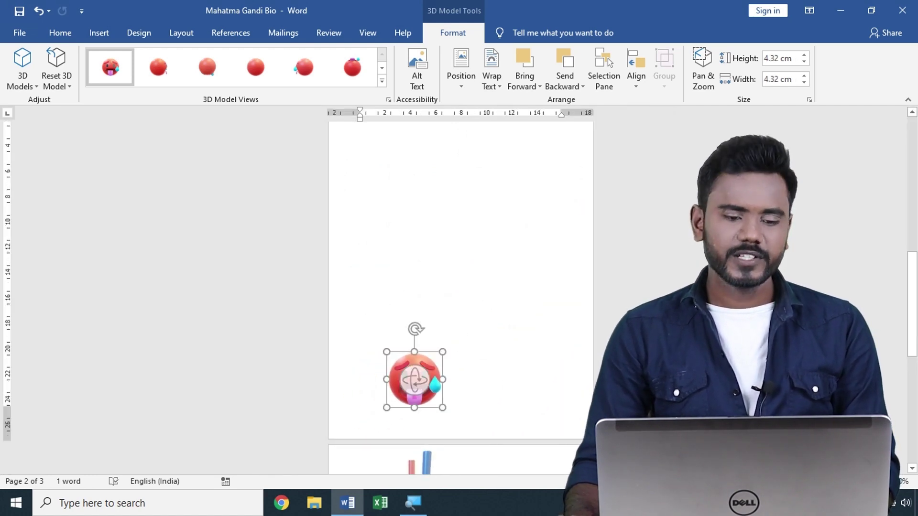
{"action": "left_click", "coordinate": [102, 33]}
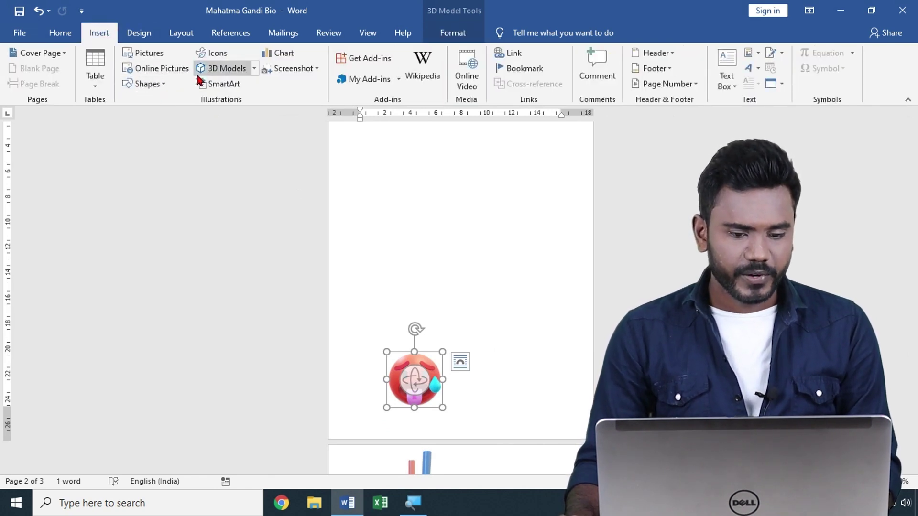